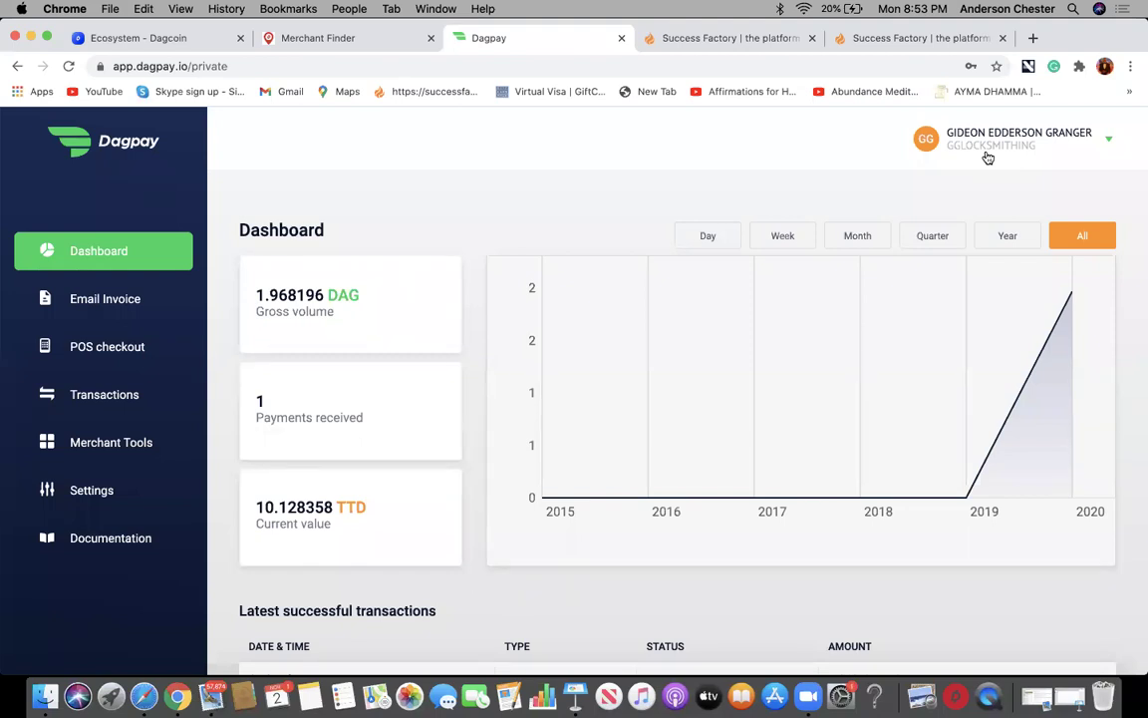
# Look over the dashboard's latest successful transactions and show the statistics for the Day period.
pyautogui.scroll(-2, 988, 157)
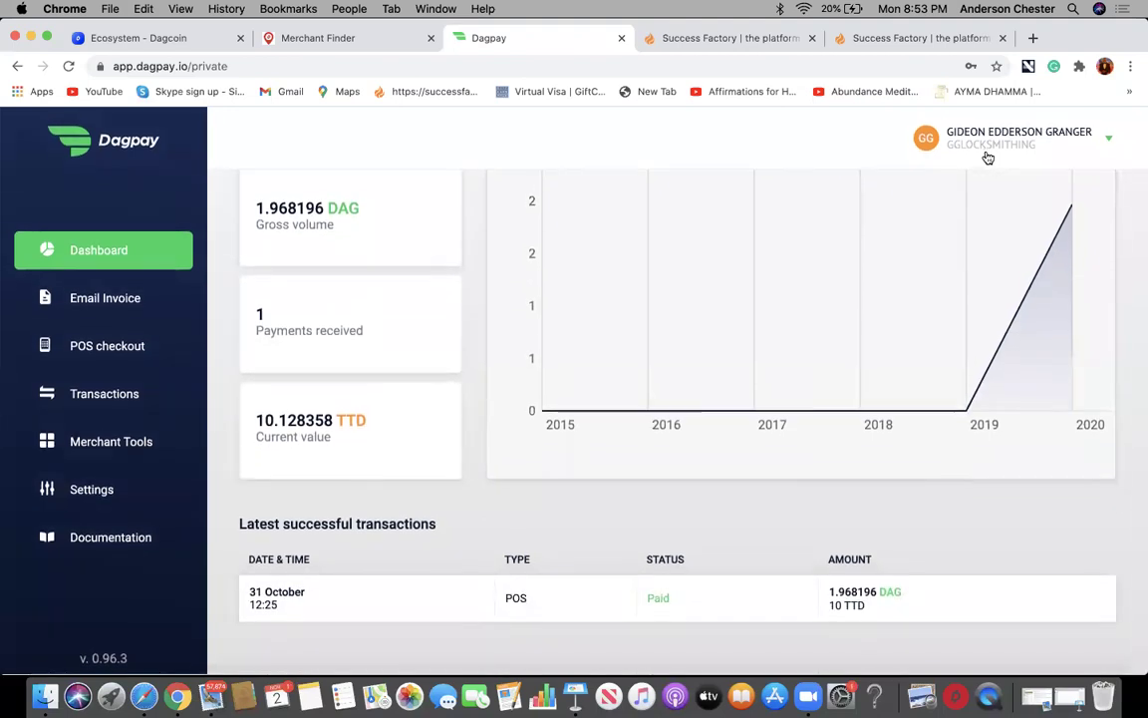
pyautogui.scroll(2, 988, 157)
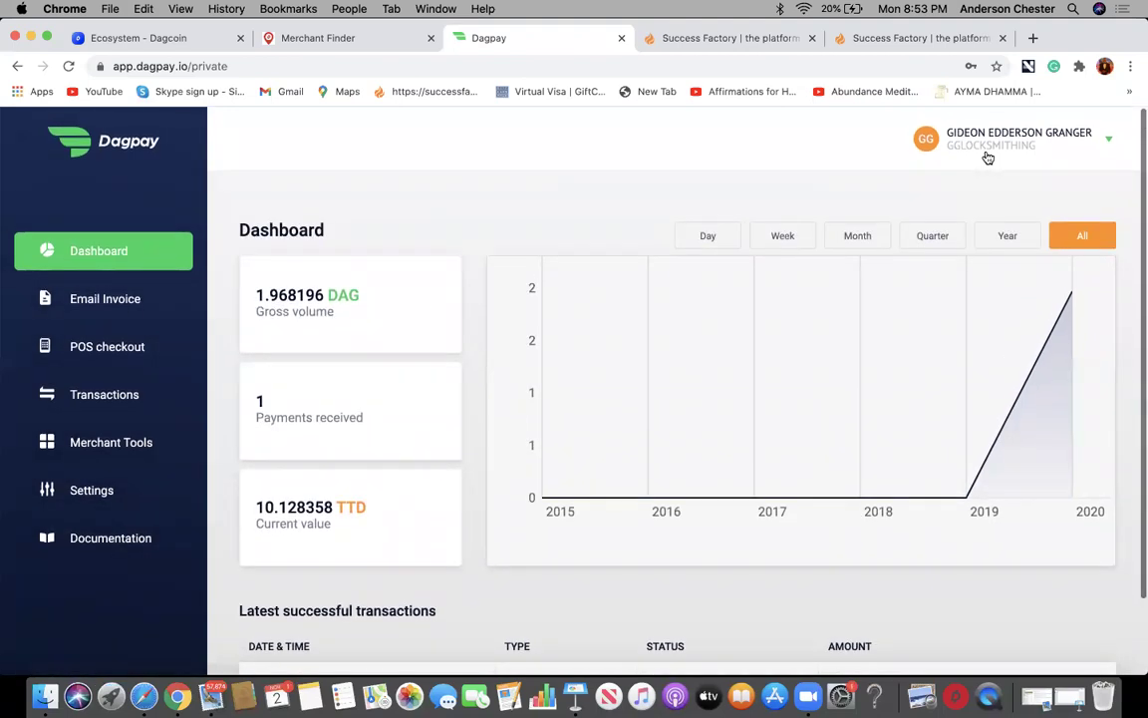
pyautogui.click(705, 236)
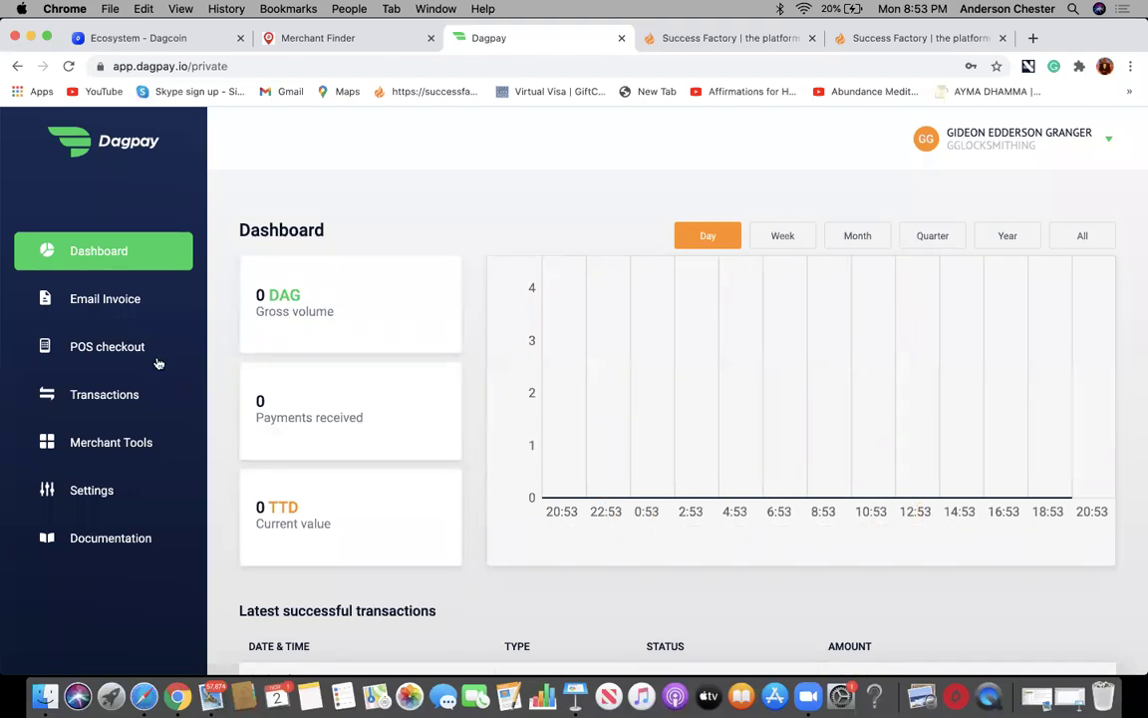
# Create a new one-time email invoice, fill in the receiver's email address and enter Plumbing as the subject.
pyautogui.click(129, 302)
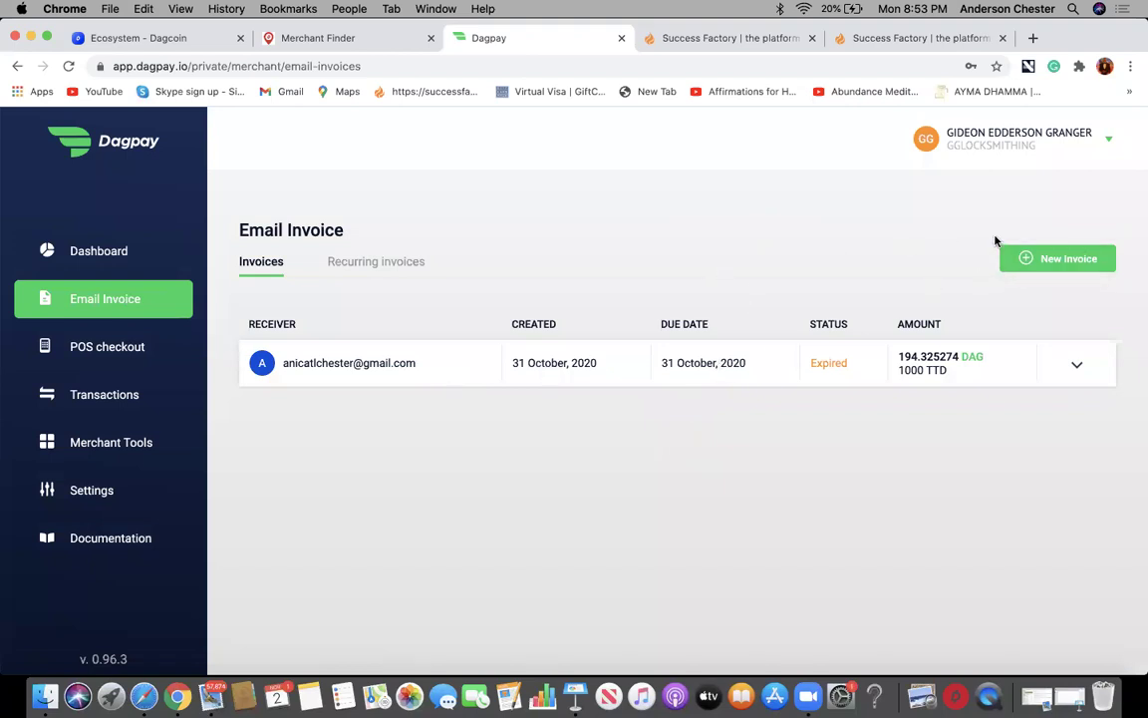
pyautogui.click(1040, 261)
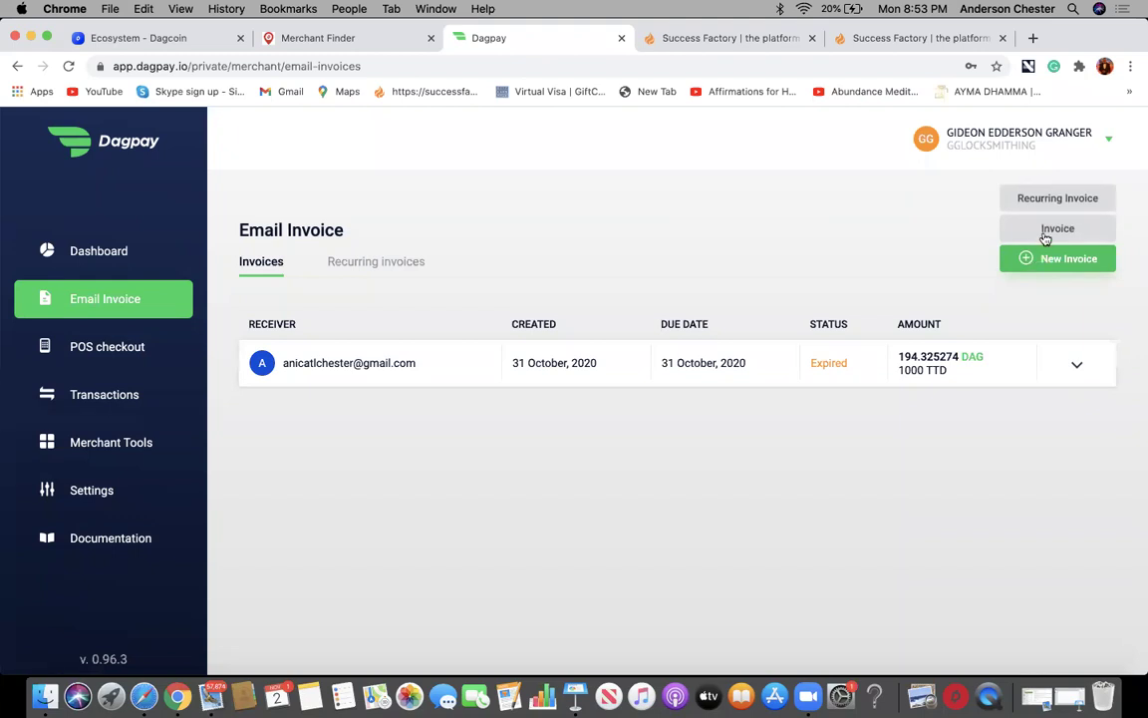
pyautogui.click(1048, 225)
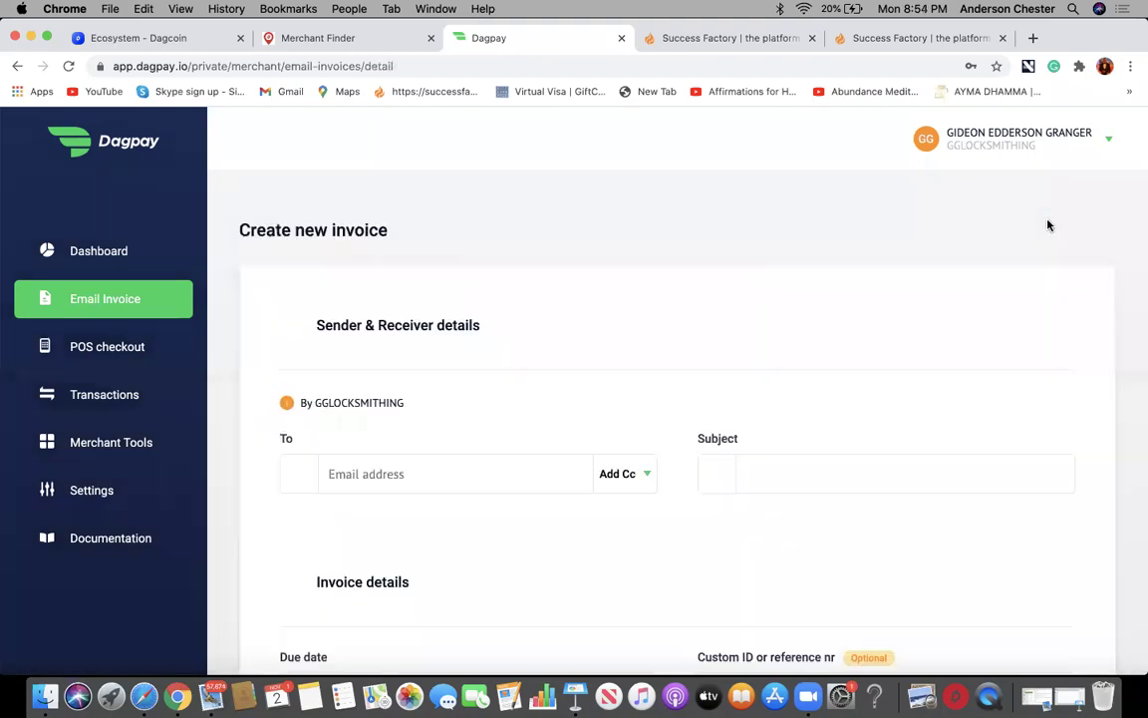
pyautogui.click(474, 479)
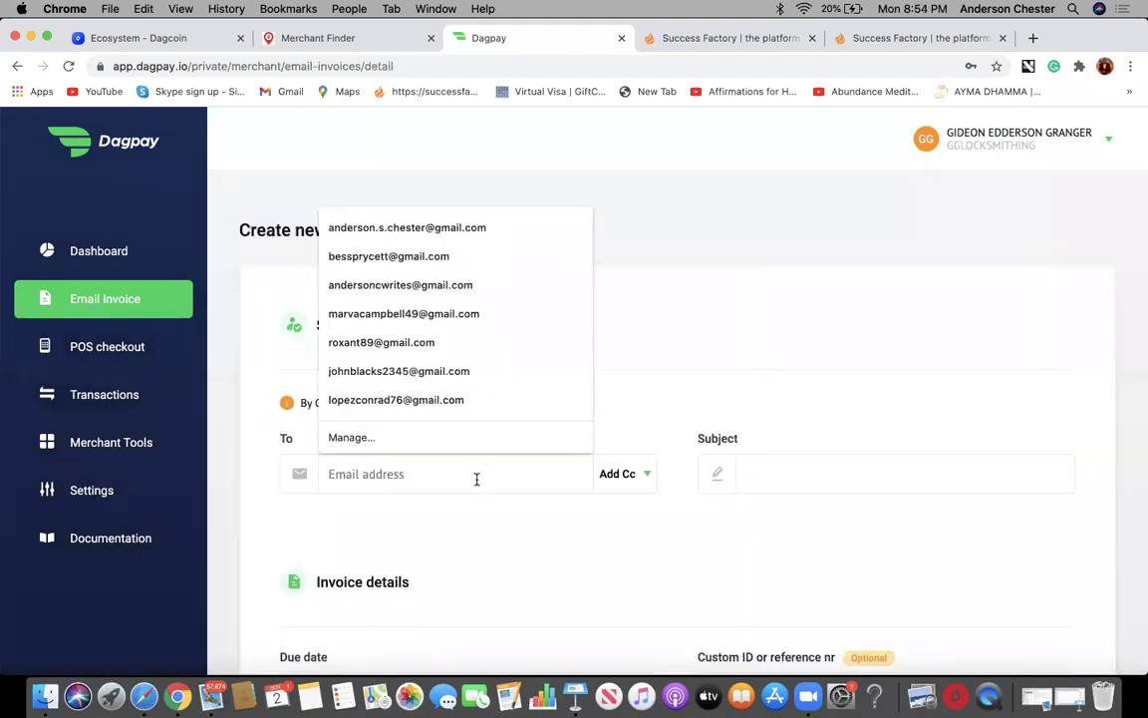
pyautogui.click(461, 267)
pyautogui.click(748, 469)
pyautogui.write('Plumbing')
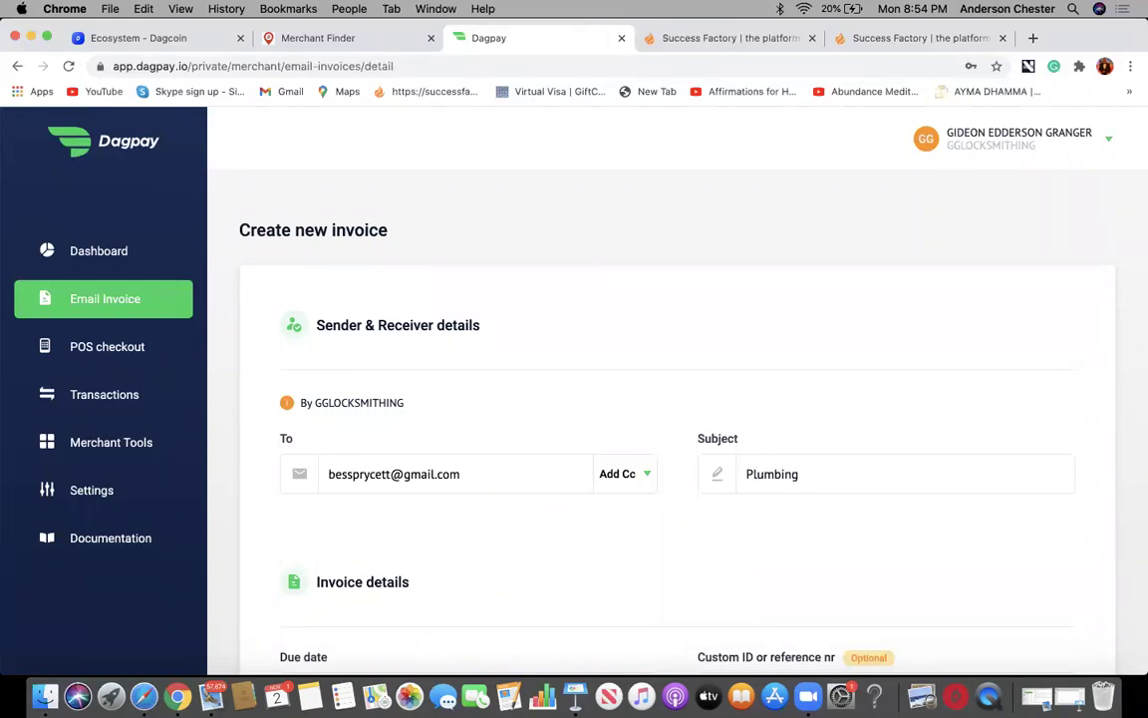
# Set the invoice's amount to pay to 2 TTD, leaving the optional reference empty.
pyautogui.scroll(-3, 682, 584)
pyautogui.scroll(-2, 683, 584)
pyautogui.click(781, 486)
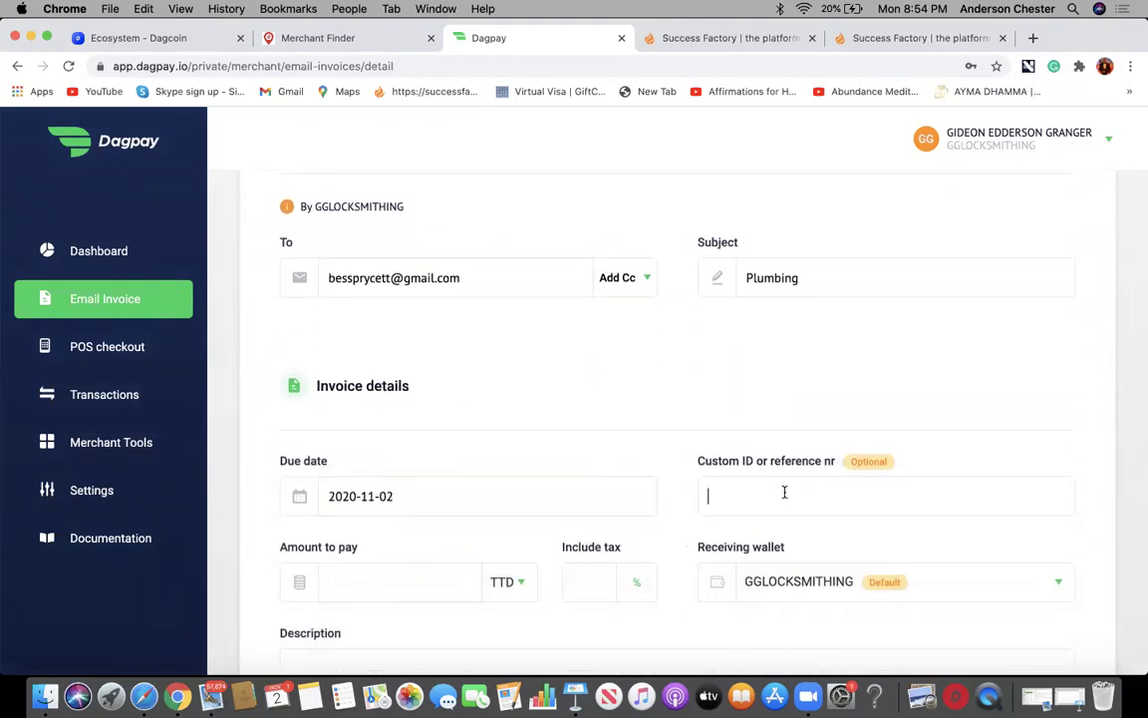
pyautogui.click(455, 568)
pyautogui.write('2')
# Describe the invoice as "fixing the pump lock" and send it.
pyautogui.scroll(-1, 652, 621)
pyautogui.scroll(-3, 652, 621)
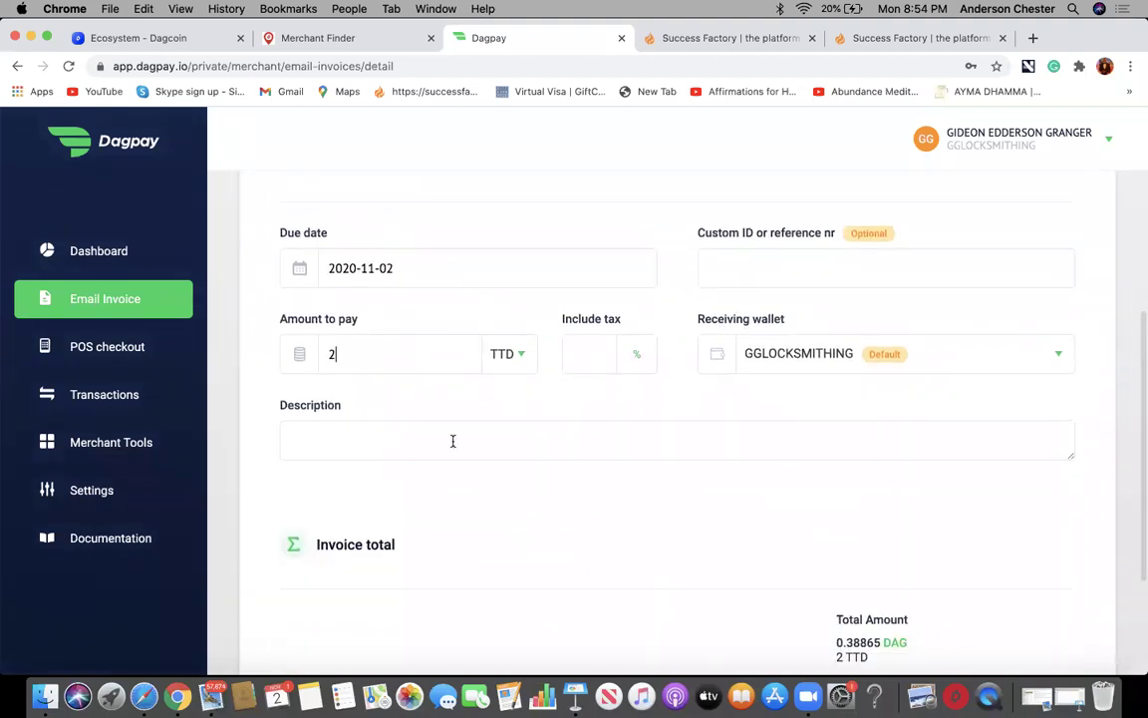
pyautogui.click(452, 441)
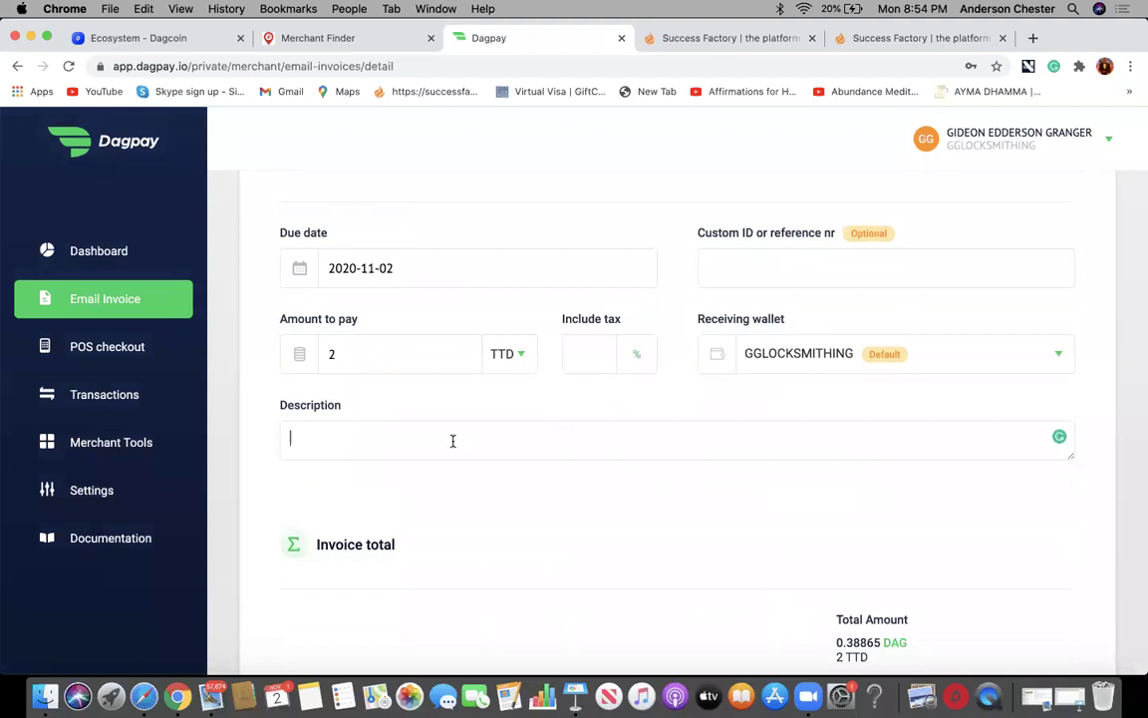
pyautogui.write('fixing the pump lock')
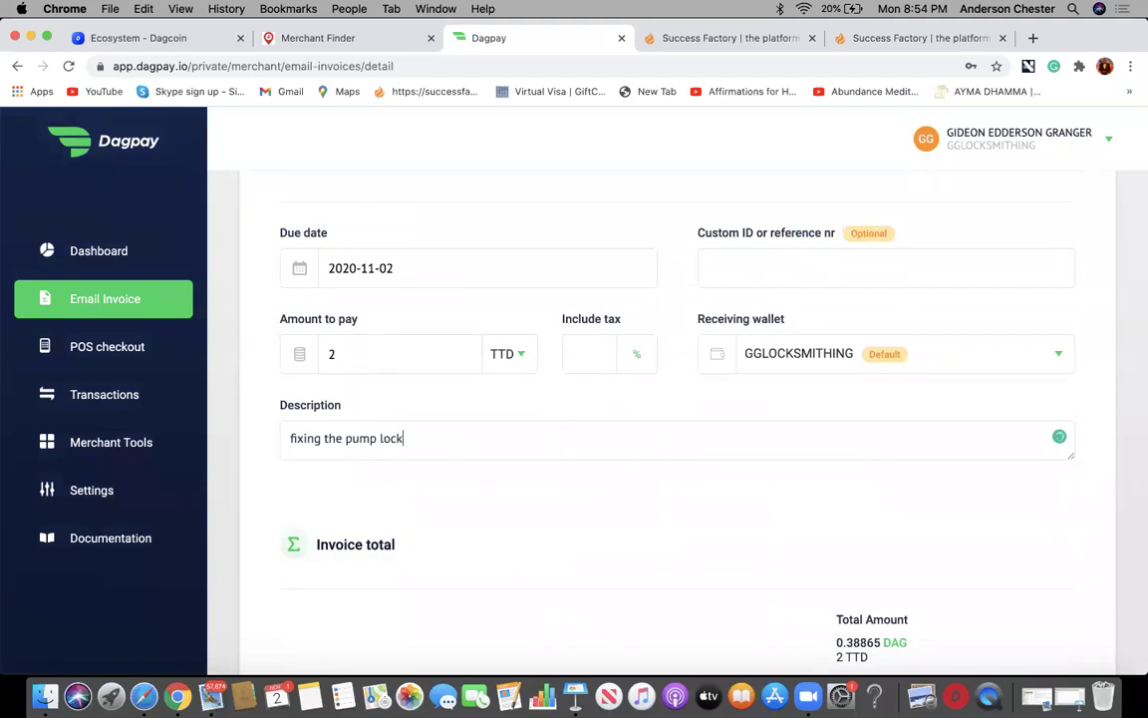
pyautogui.scroll(-4, 492, 476)
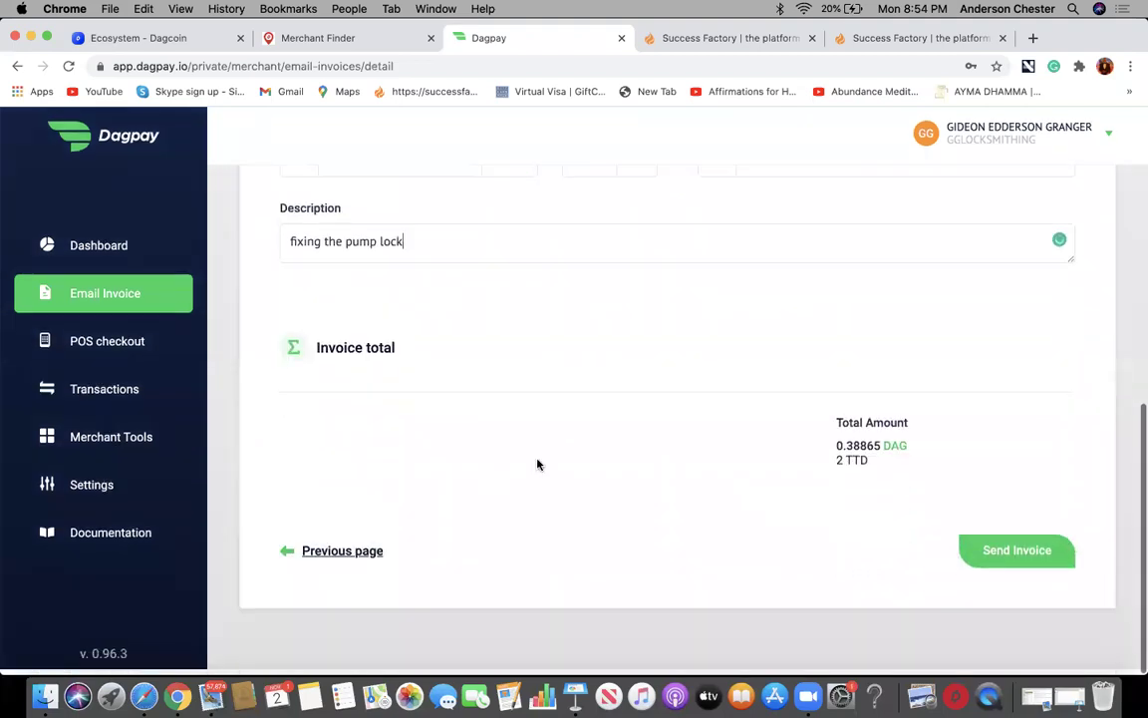
pyautogui.click(996, 562)
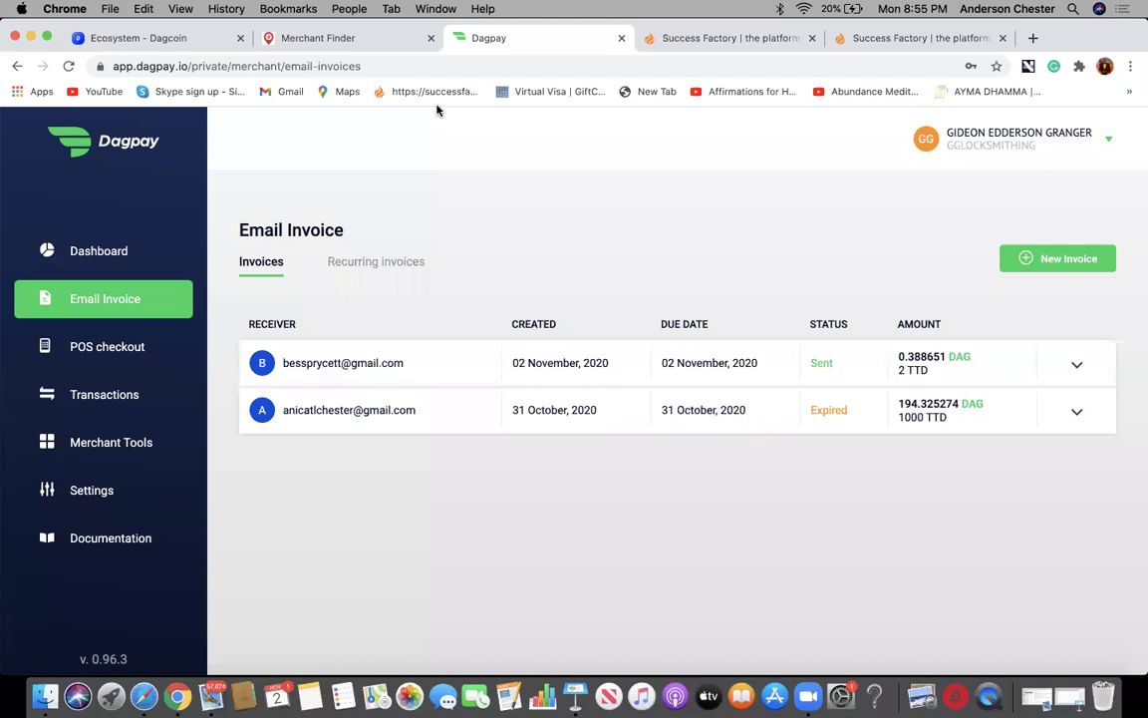
# Generate a POS quick checkout invoice for 10 TTD with a person's surname as the custom reference.
pyautogui.click(124, 355)
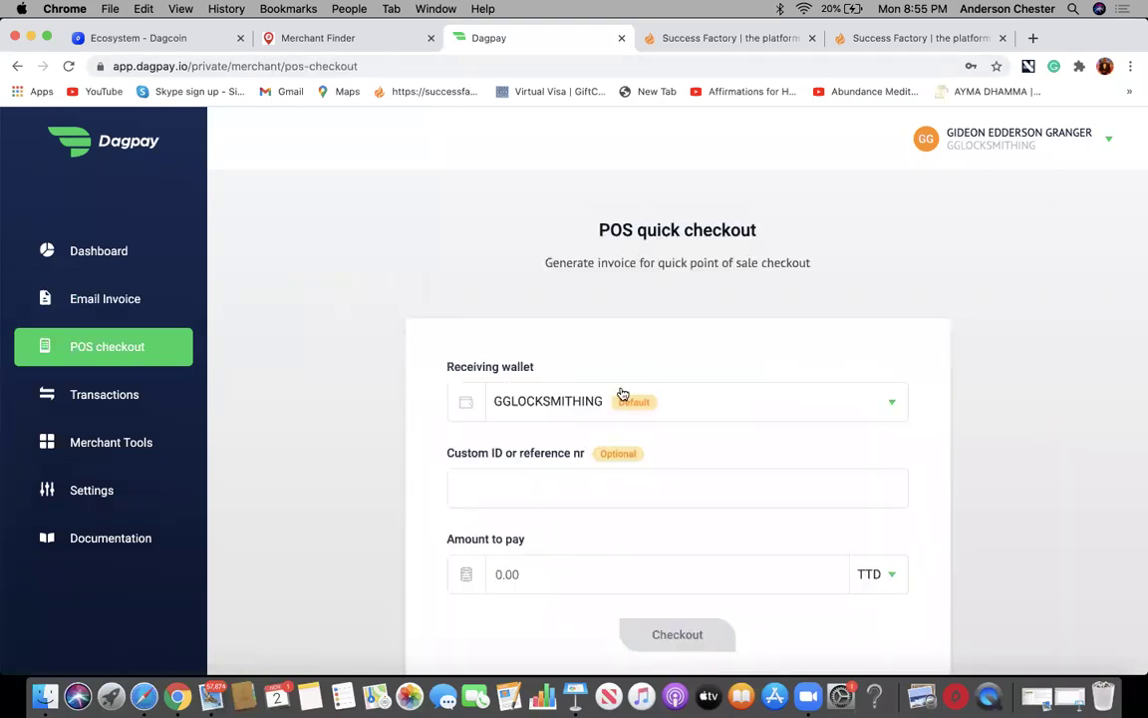
pyautogui.scroll(-2, 619, 392)
pyautogui.click(578, 414)
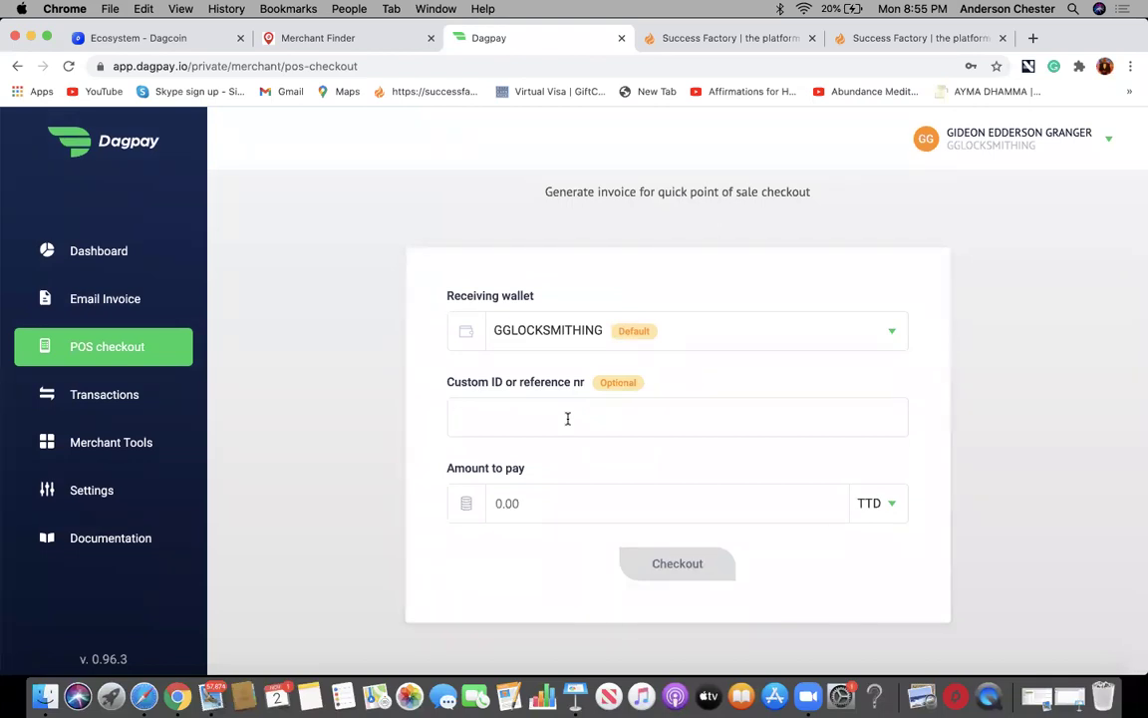
pyautogui.write('Chester')
pyautogui.click(577, 502)
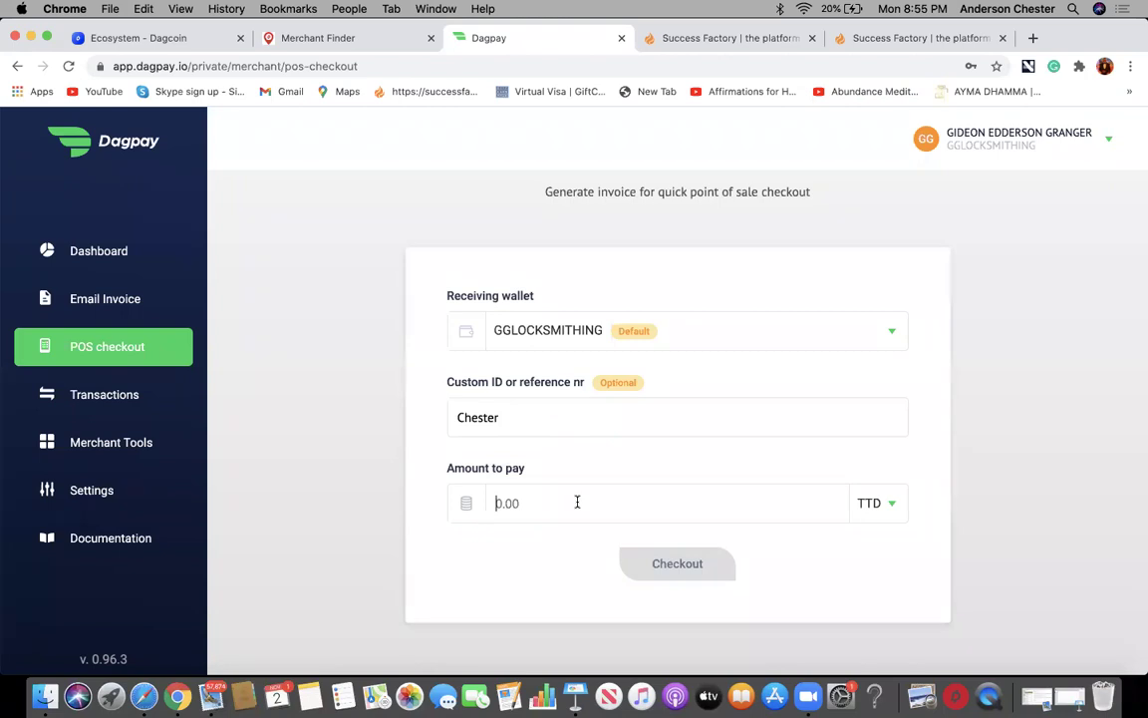
pyautogui.write('10')
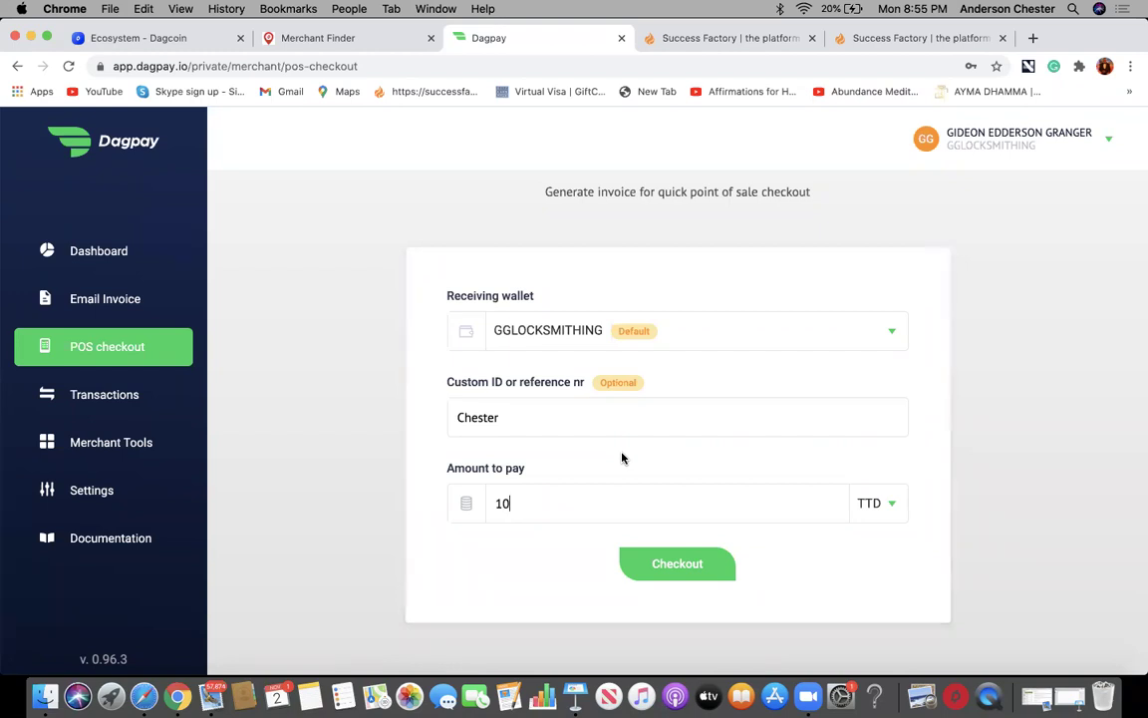
pyautogui.click(666, 564)
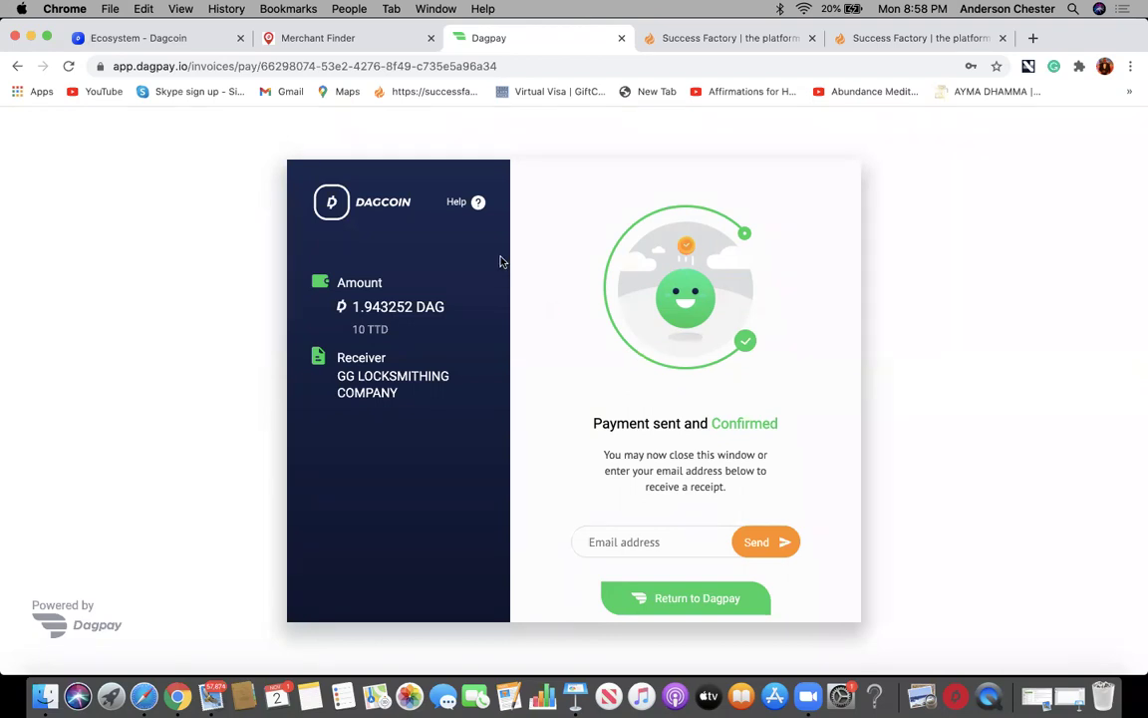
# Return from the payment page to Dagpay and look through the transaction history, merchant tools and merchant profile settings.
pyautogui.click(696, 598)
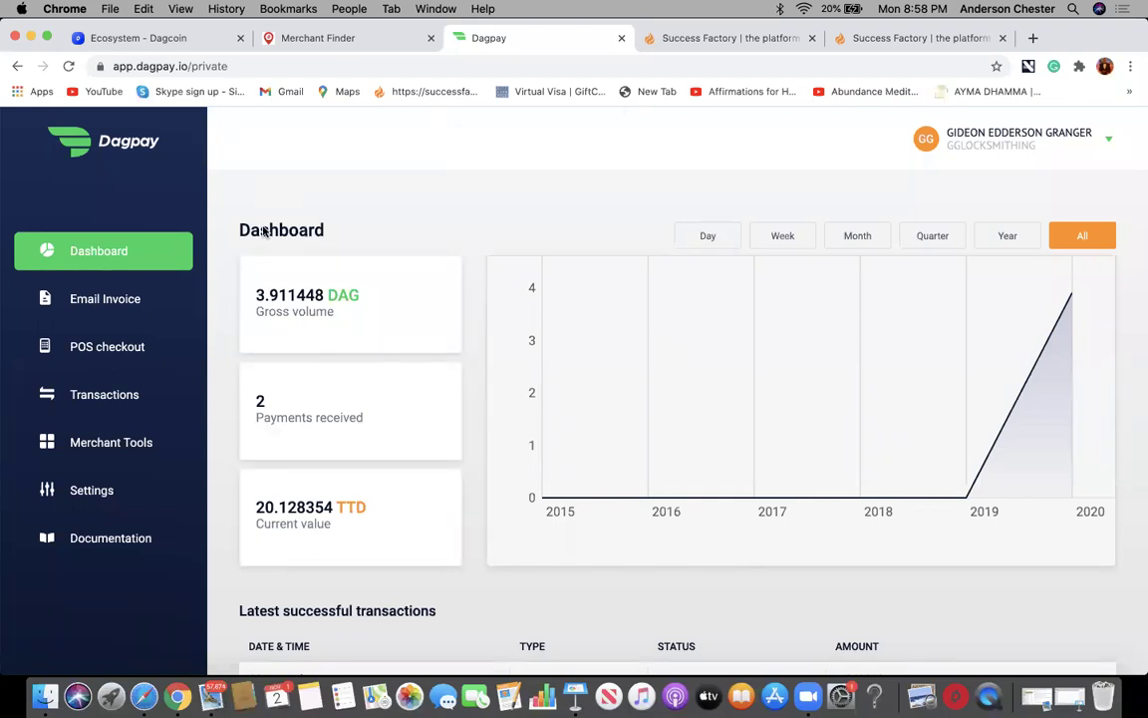
pyautogui.click(122, 397)
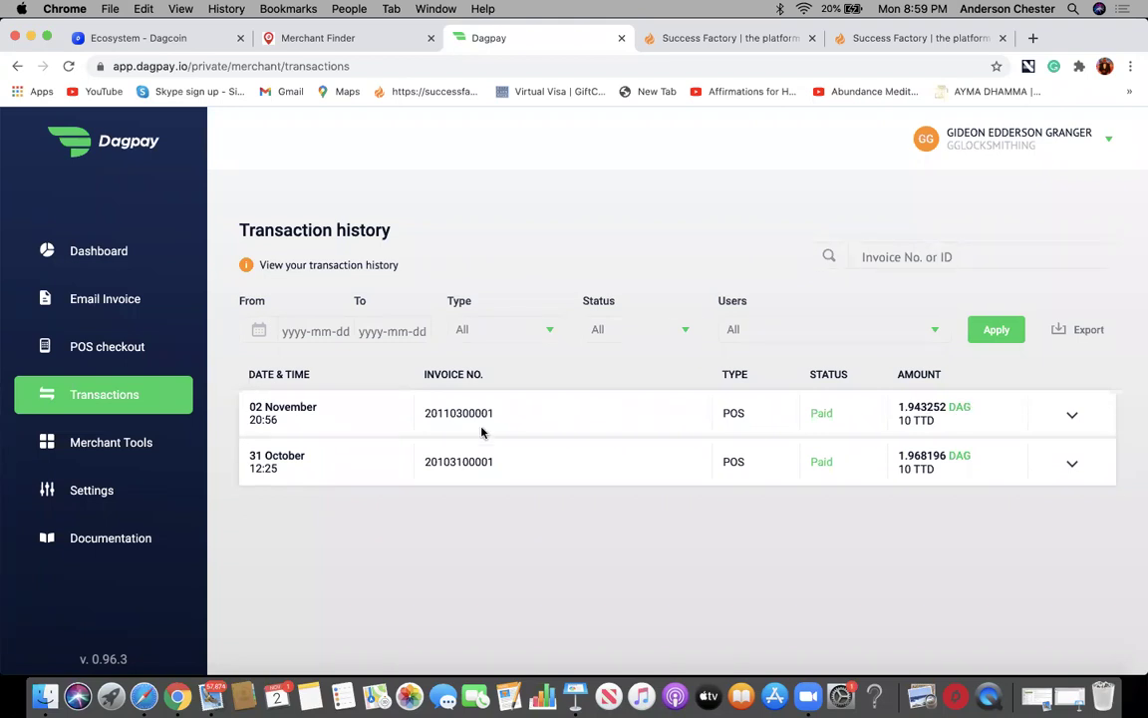
pyautogui.click(104, 450)
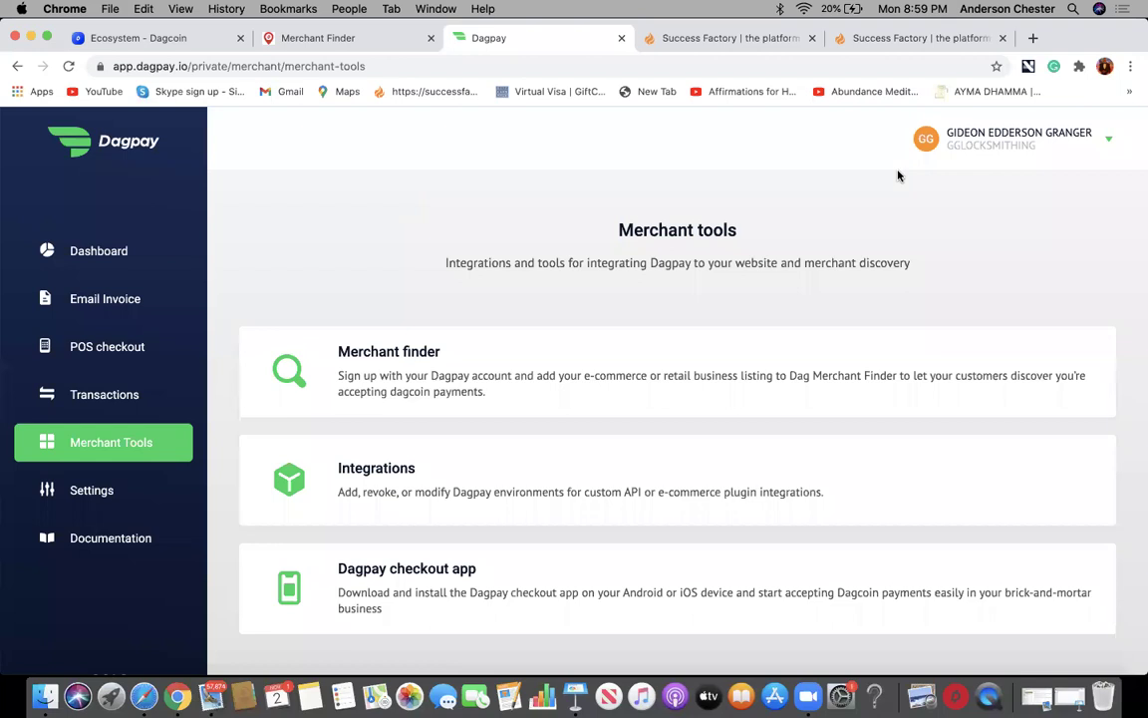
pyautogui.scroll(-1, 897, 175)
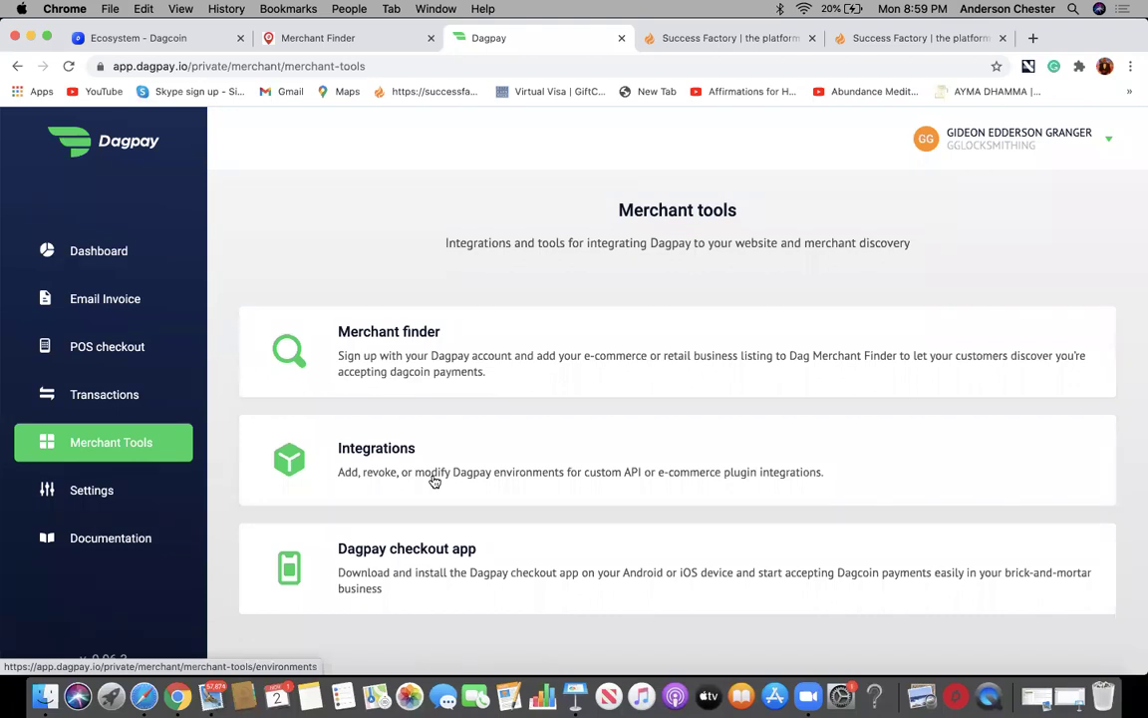
pyautogui.click(134, 499)
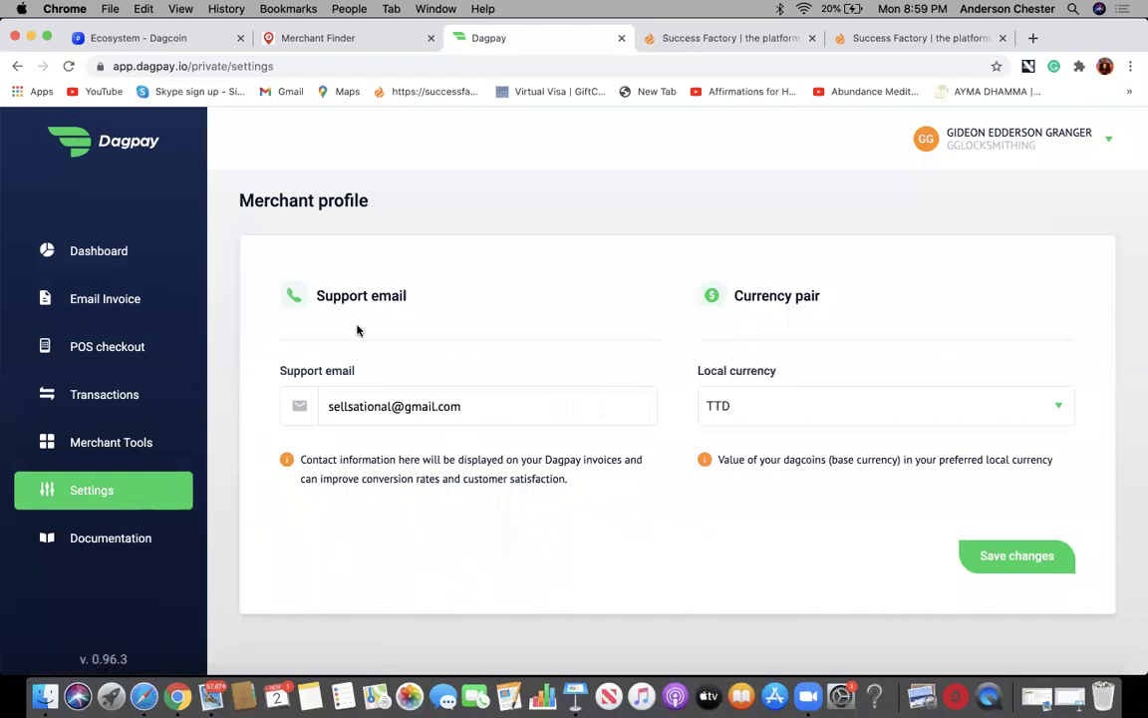
# Open the Dagpay API documentation and read from the introduction down to the Test And Live API section.
pyautogui.click(130, 539)
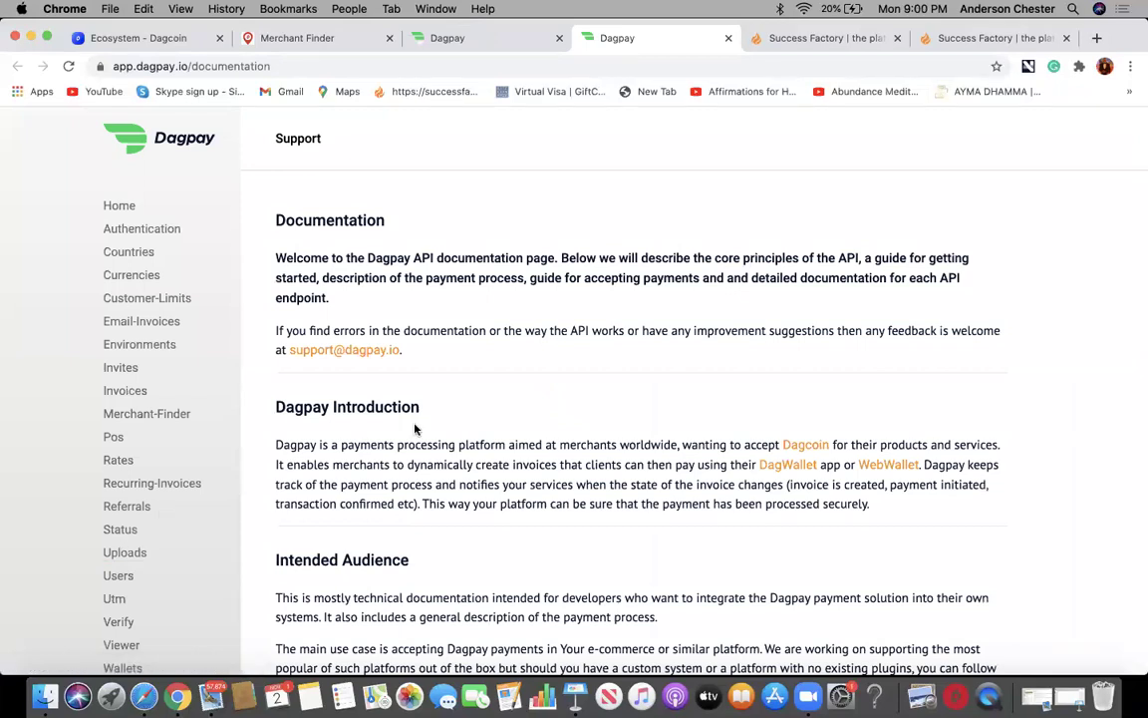
pyautogui.scroll(-3, 448, 422)
pyautogui.scroll(-5, 448, 423)
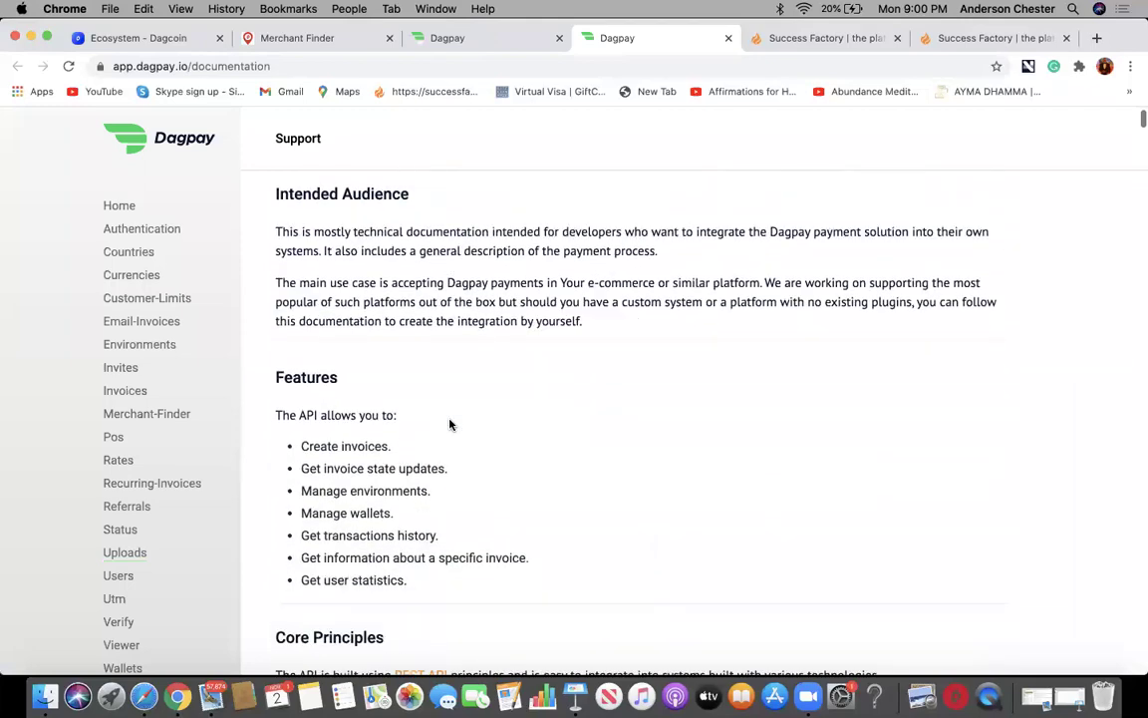
pyautogui.scroll(-5, 449, 423)
pyautogui.scroll(-7, 449, 423)
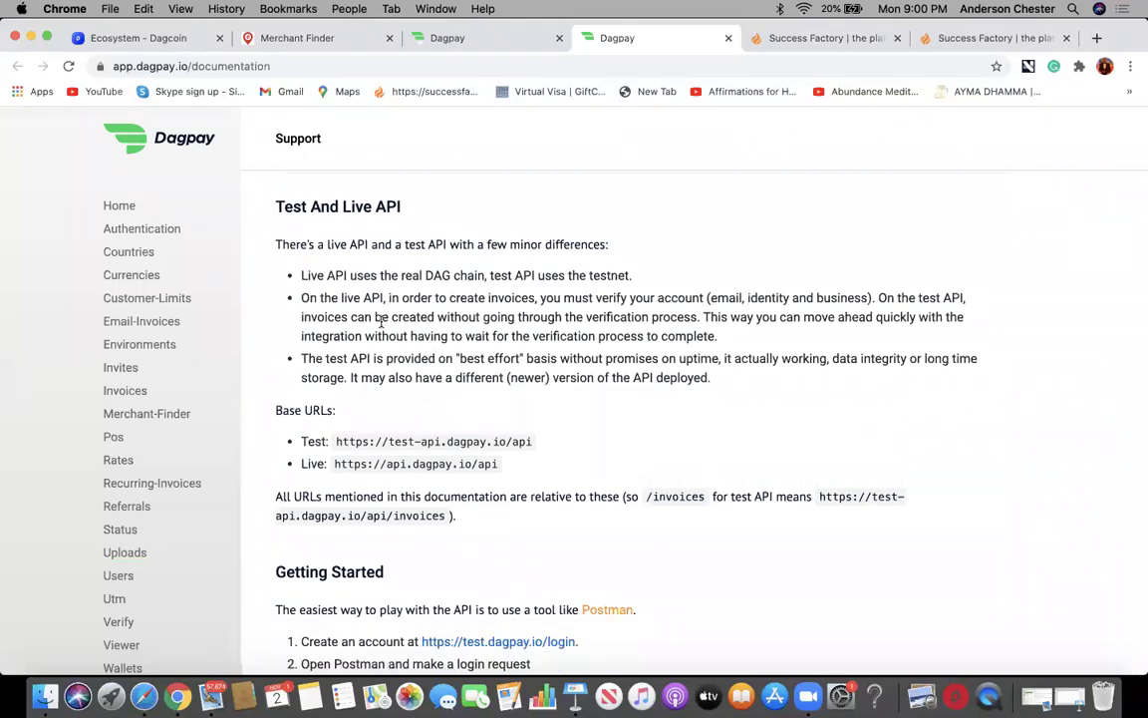
# Switch to the Merchant Finder site and search for GG Locksmithing as the location across all categories.
pyautogui.click(348, 38)
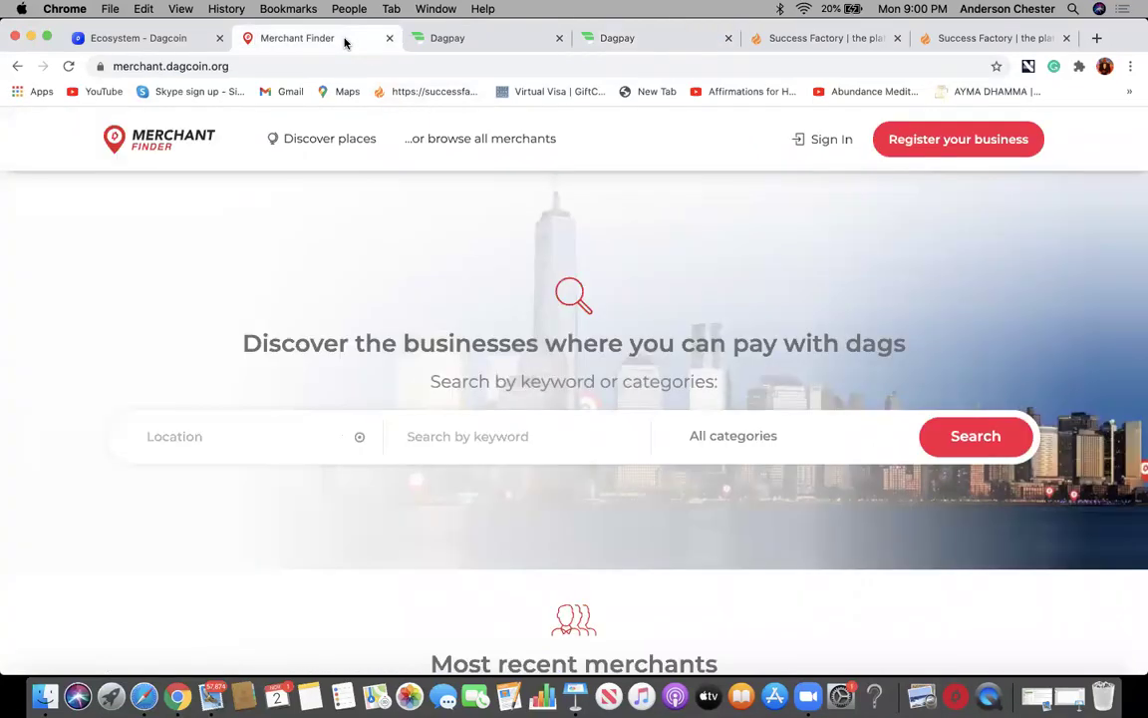
pyautogui.click(256, 434)
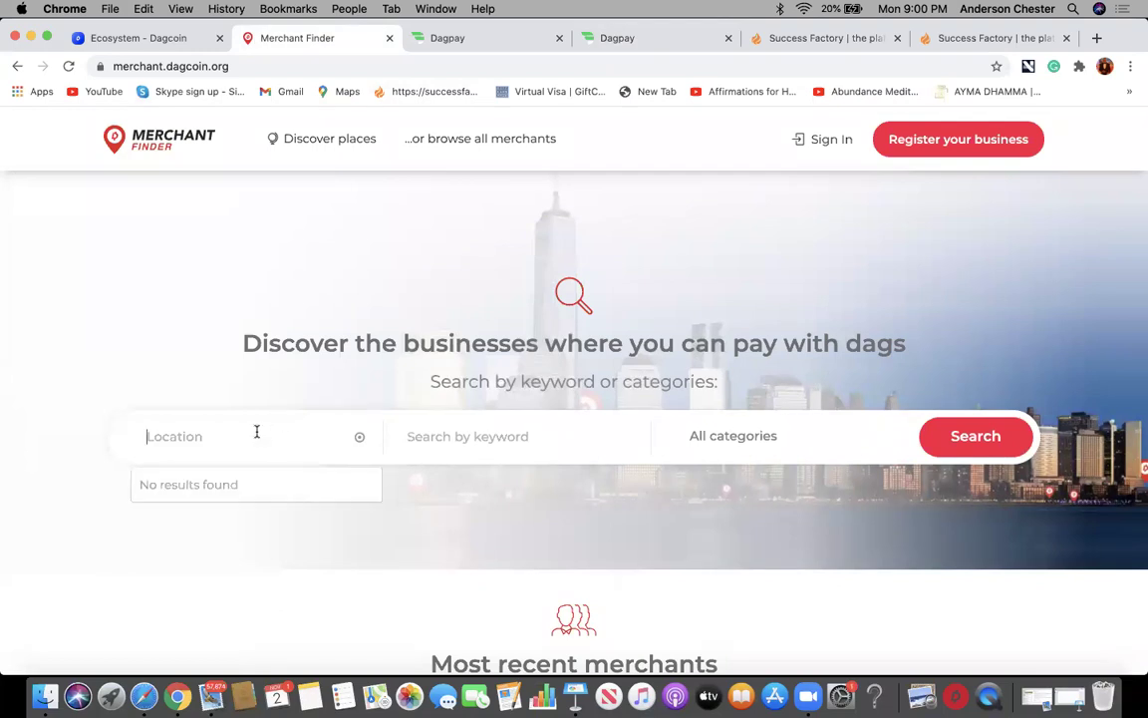
pyautogui.write('GG')
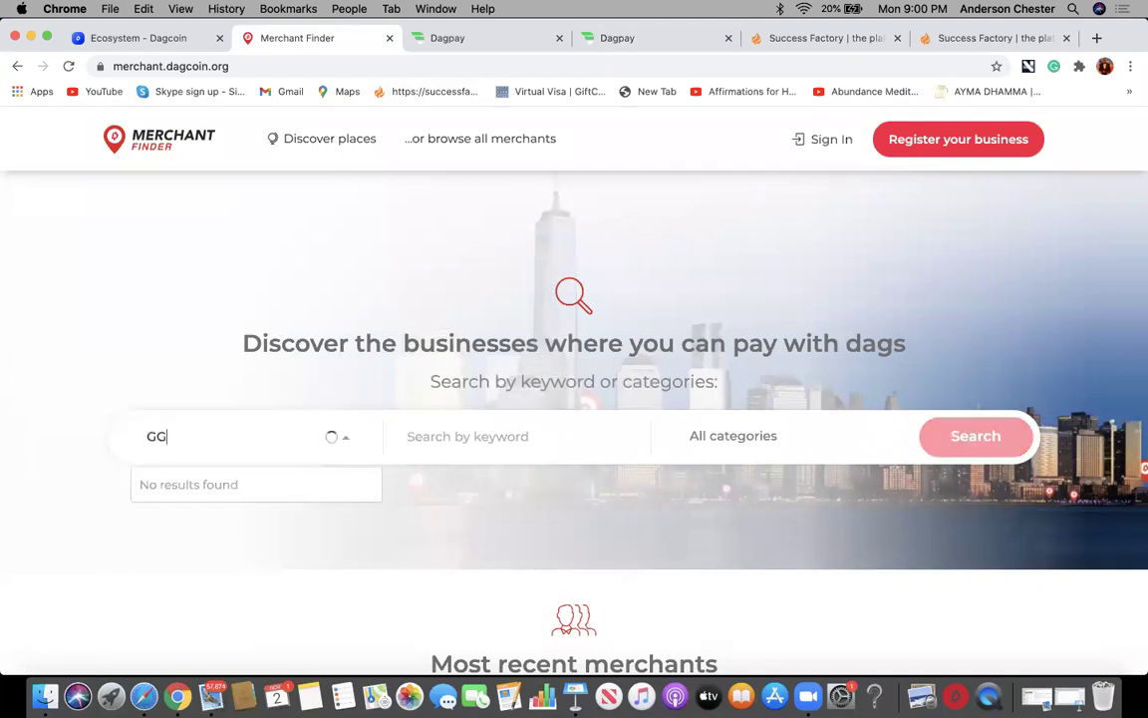
pyautogui.write(' Locksmithing')
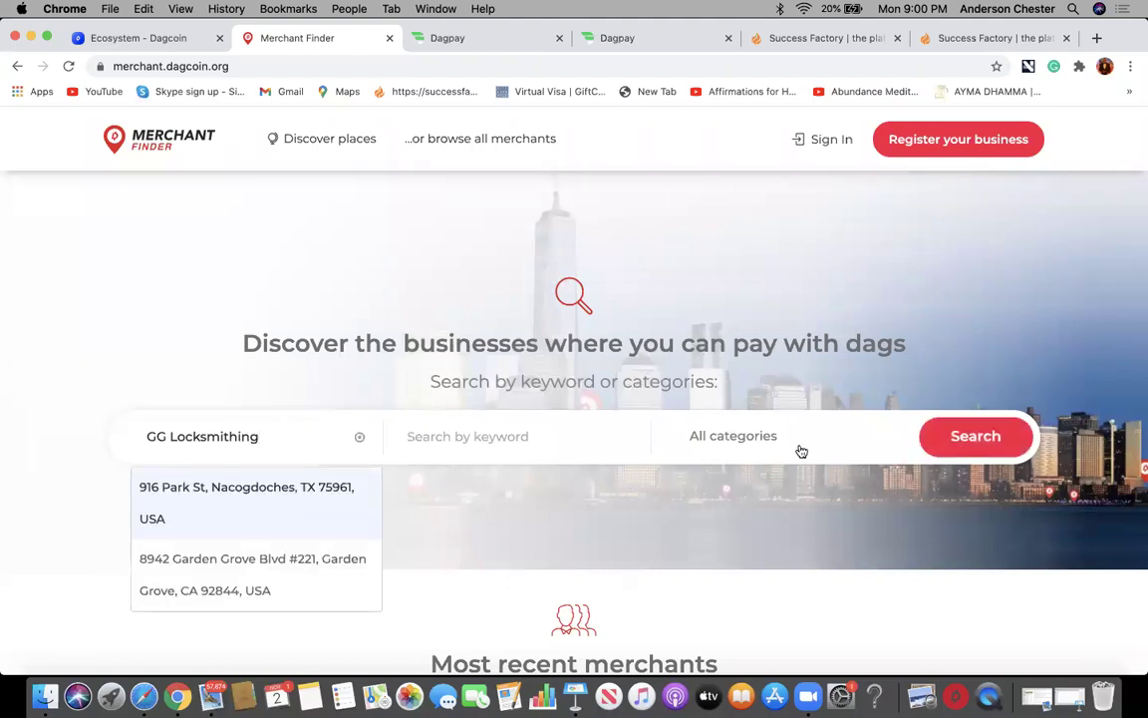
pyautogui.click(955, 436)
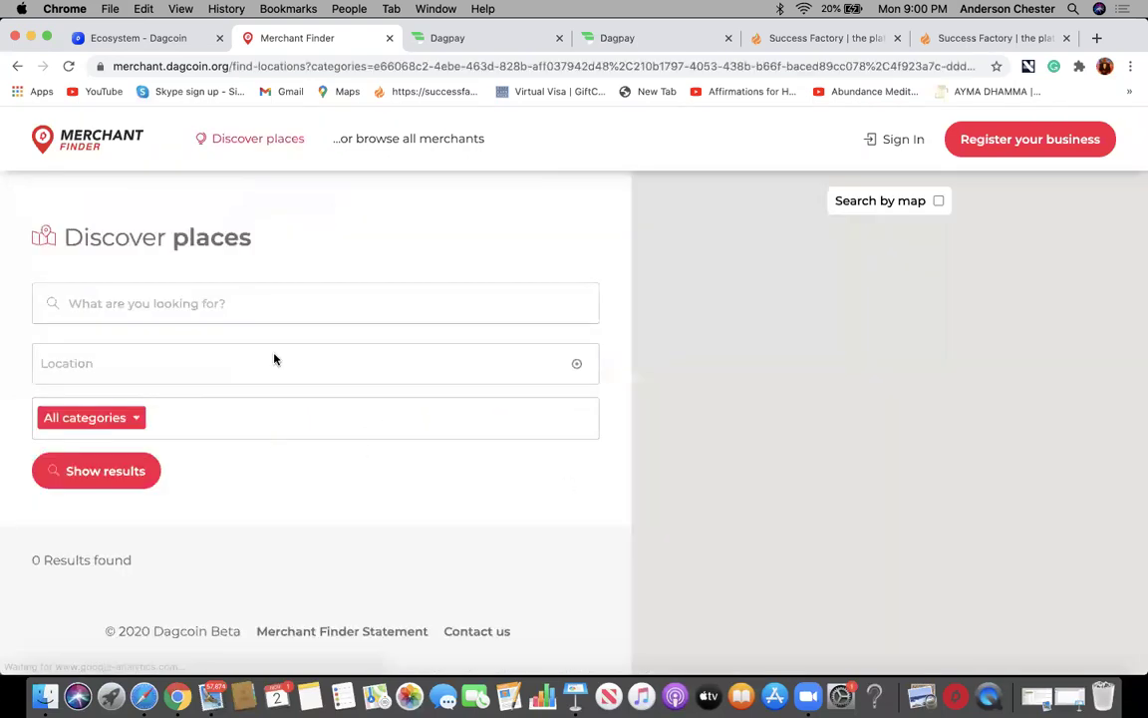
# Set the location for the Discover places search to Trinidad and Tobago.
pyautogui.click(158, 369)
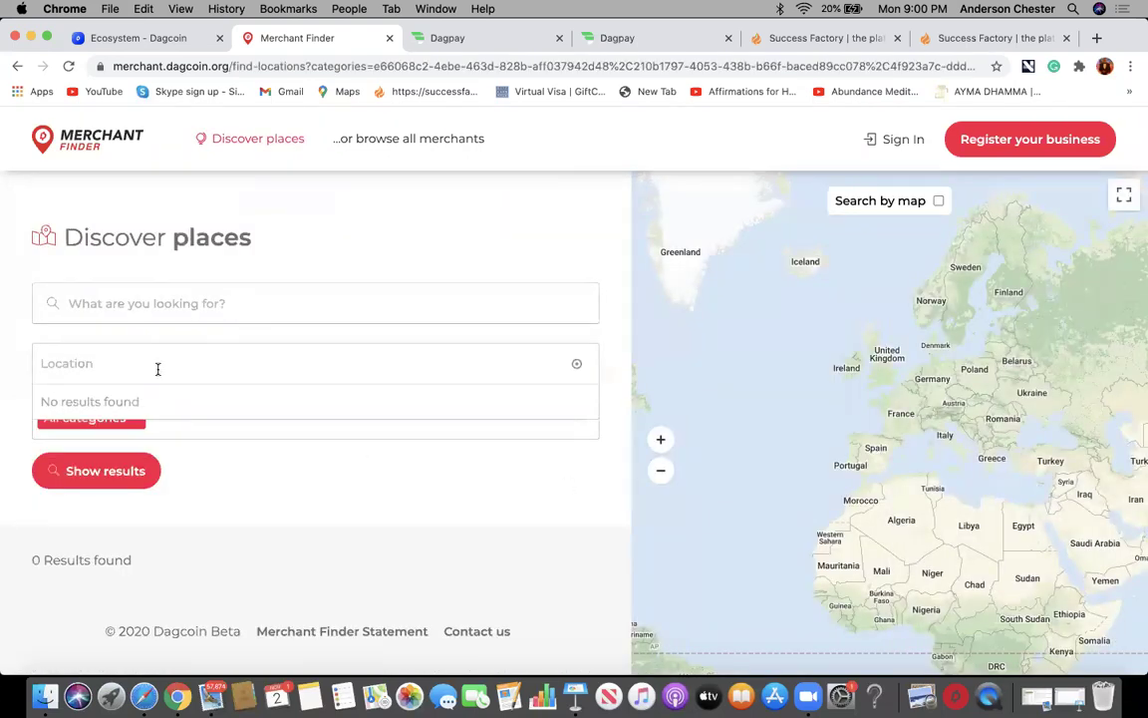
pyautogui.write('Trinidad')
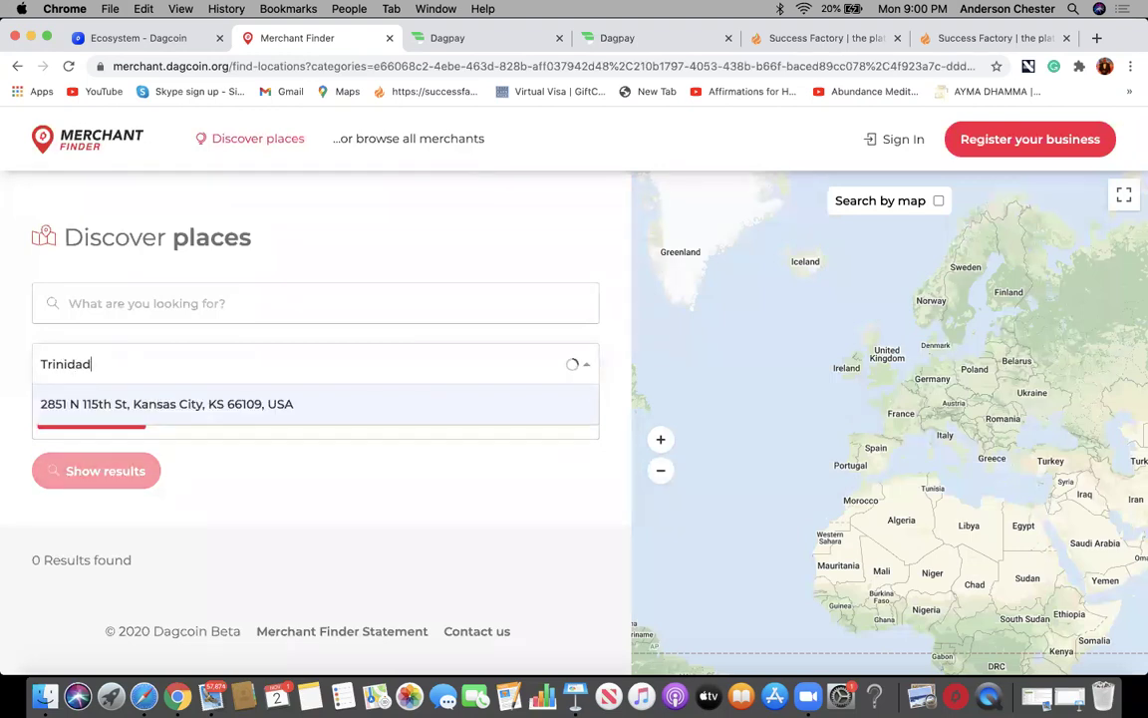
pyautogui.write(' and Tobago')
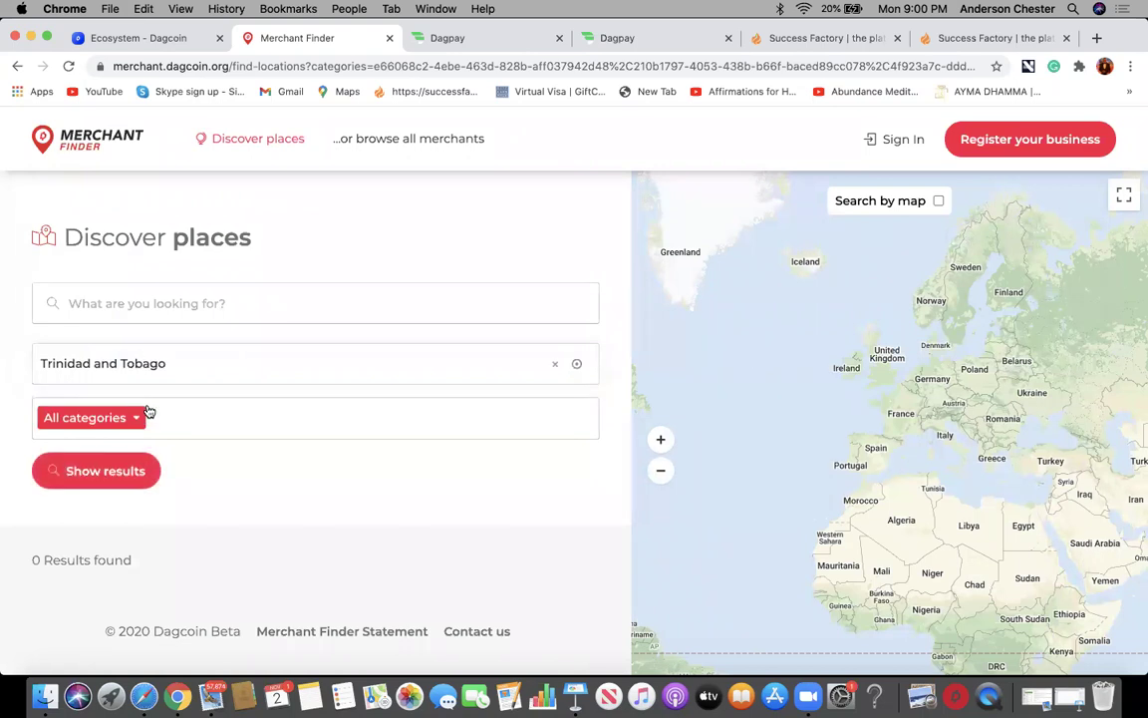
# Show the Trinidad and Tobago merchants across all categories and open the locksmith services company's listing from the results.
pyautogui.click(128, 403)
pyautogui.click(117, 469)
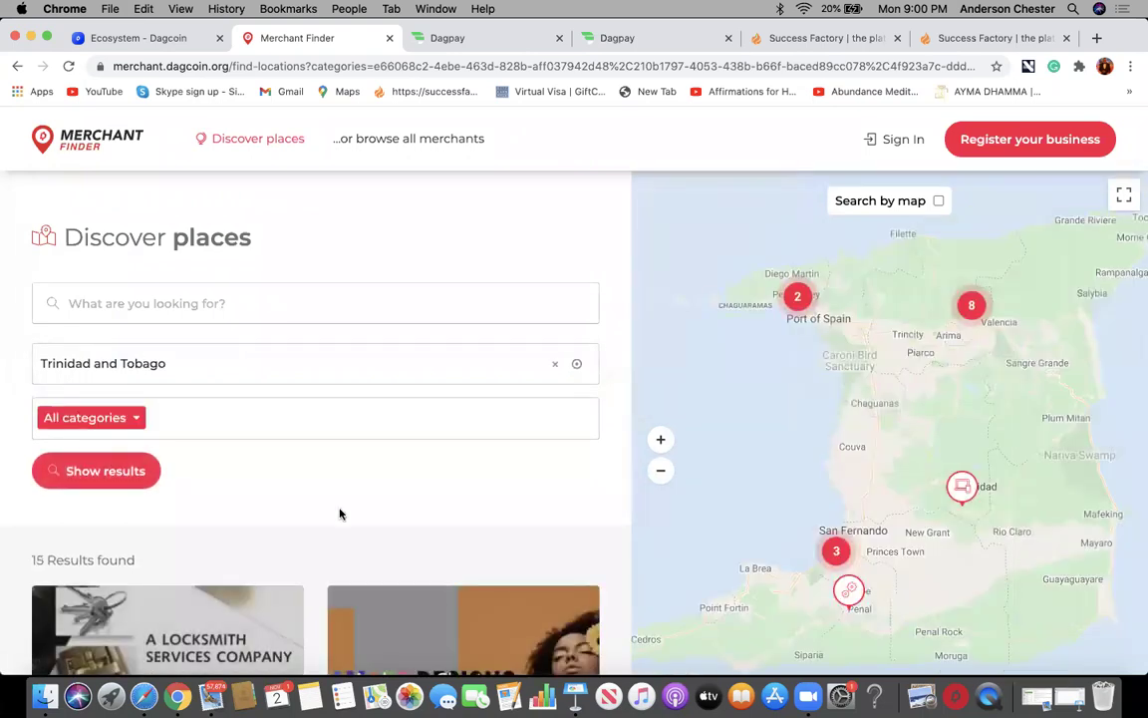
pyautogui.scroll(-3, 305, 457)
pyautogui.click(210, 515)
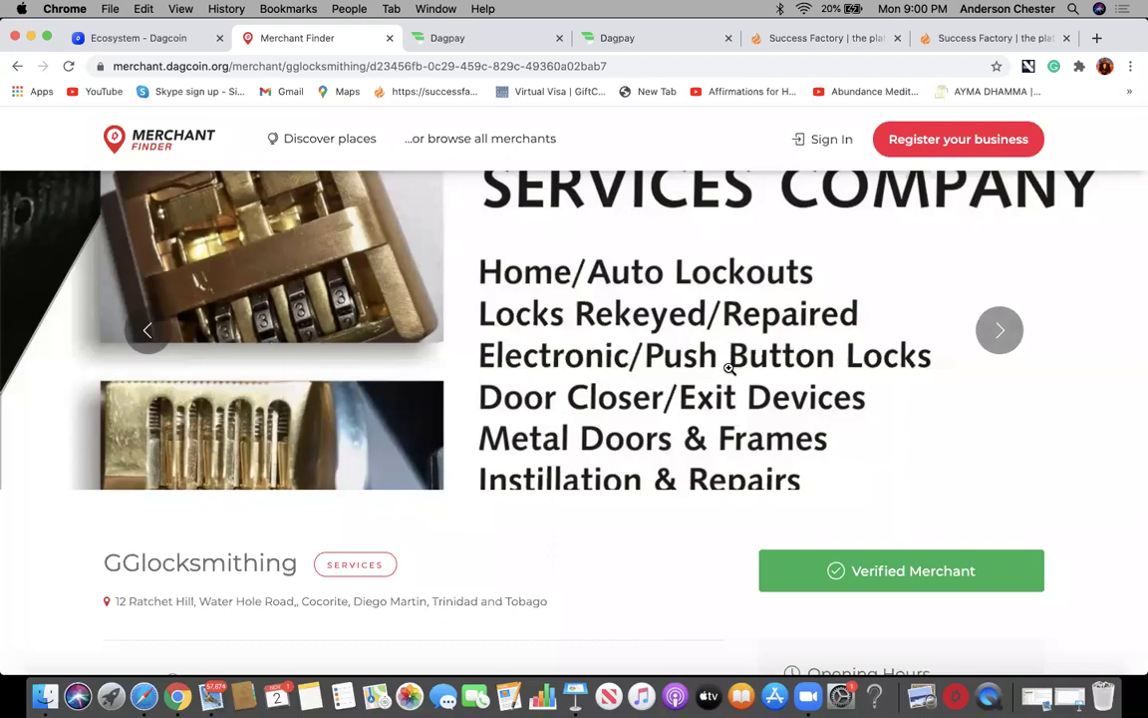
# Review the GGlocksmithing merchant page, including its business information, contact details and opening hours.
pyautogui.scroll(-3, 364, 535)
pyautogui.scroll(-5, 364, 536)
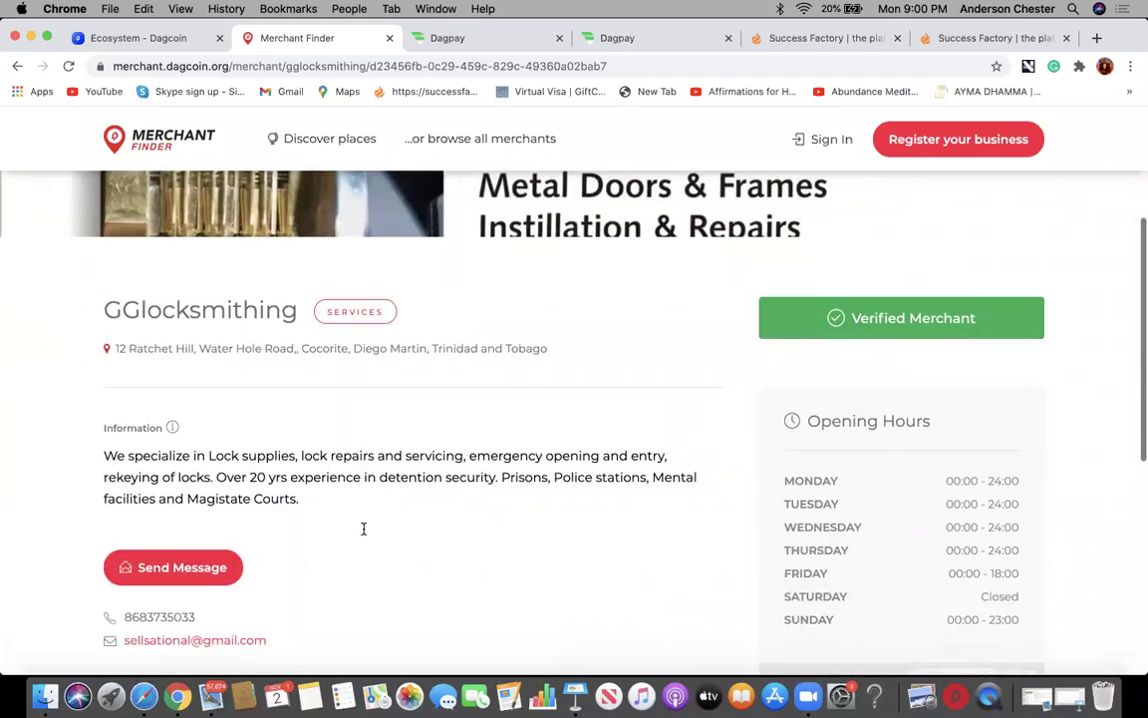
pyautogui.scroll(2, 364, 535)
pyautogui.scroll(6, 363, 535)
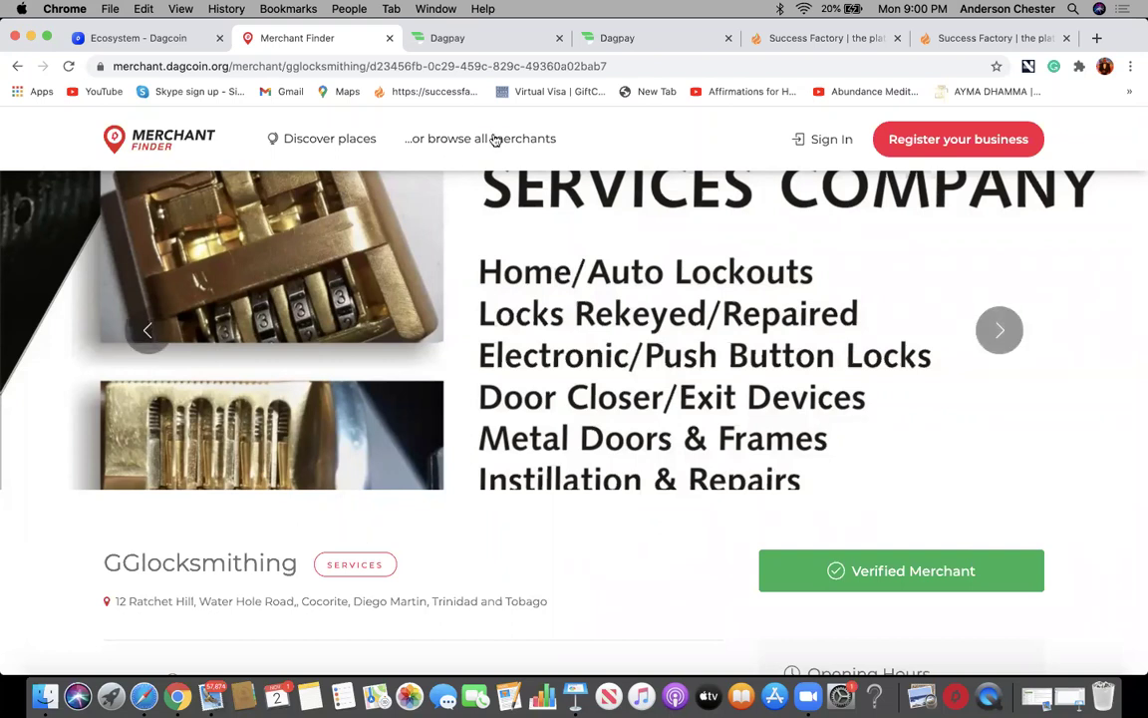
# Switch to the Success Factory account site and open its Web Office.
pyautogui.click(471, 44)
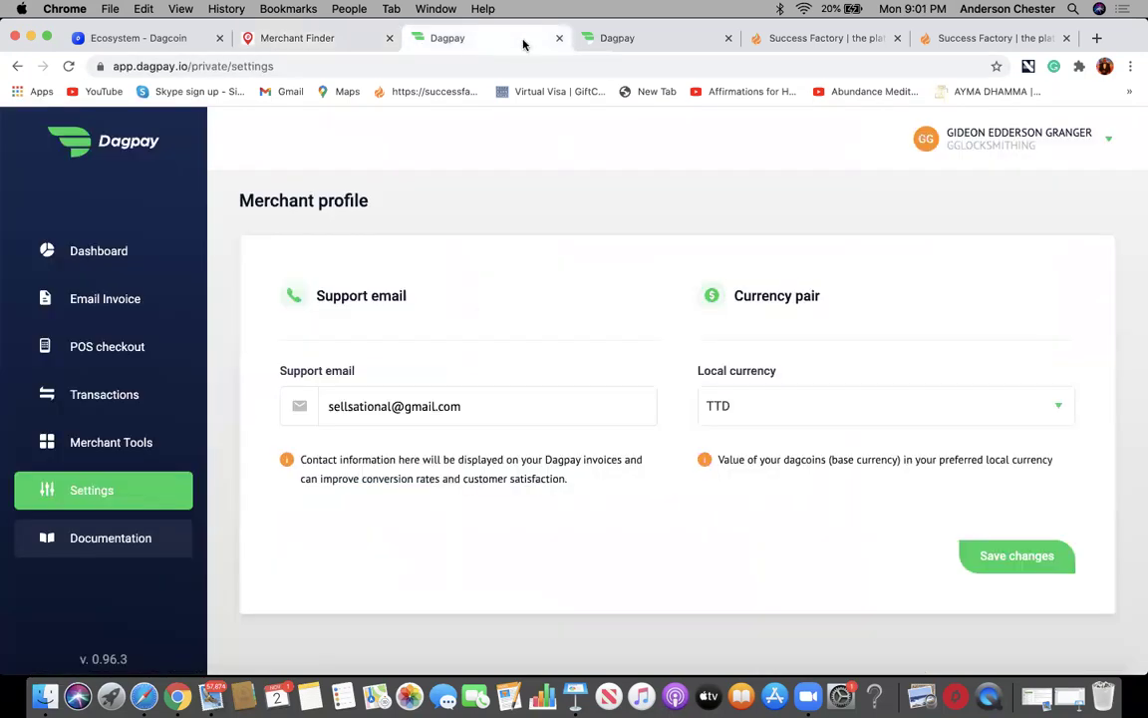
pyautogui.click(771, 42)
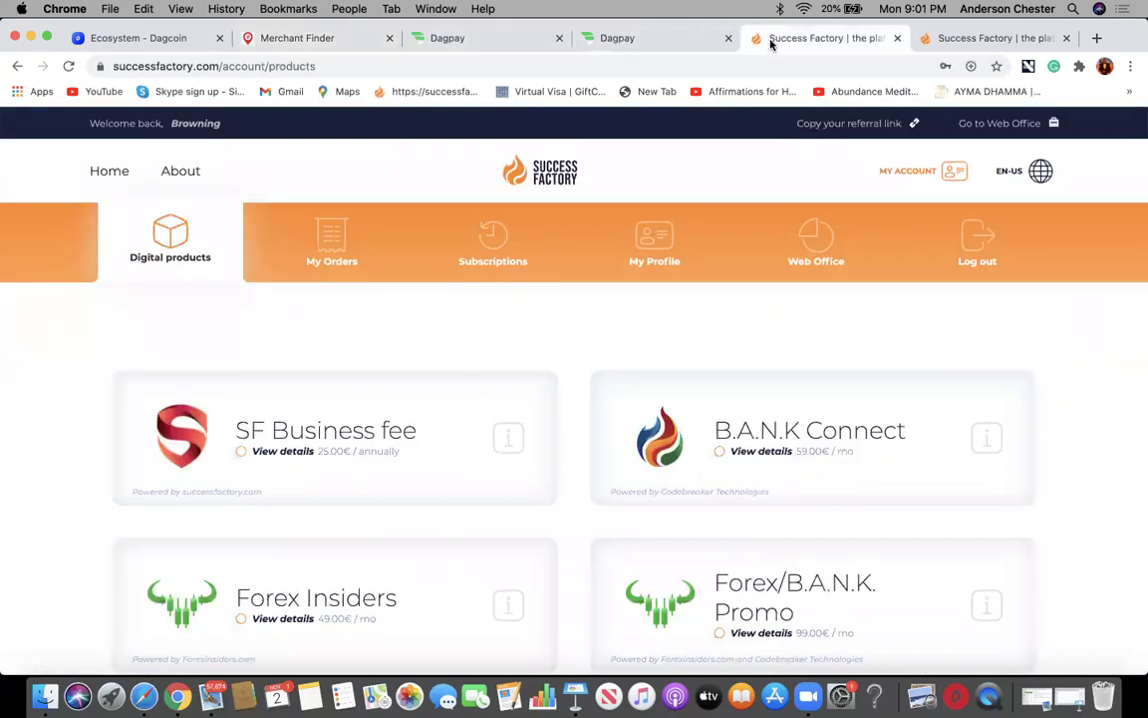
pyautogui.click(820, 235)
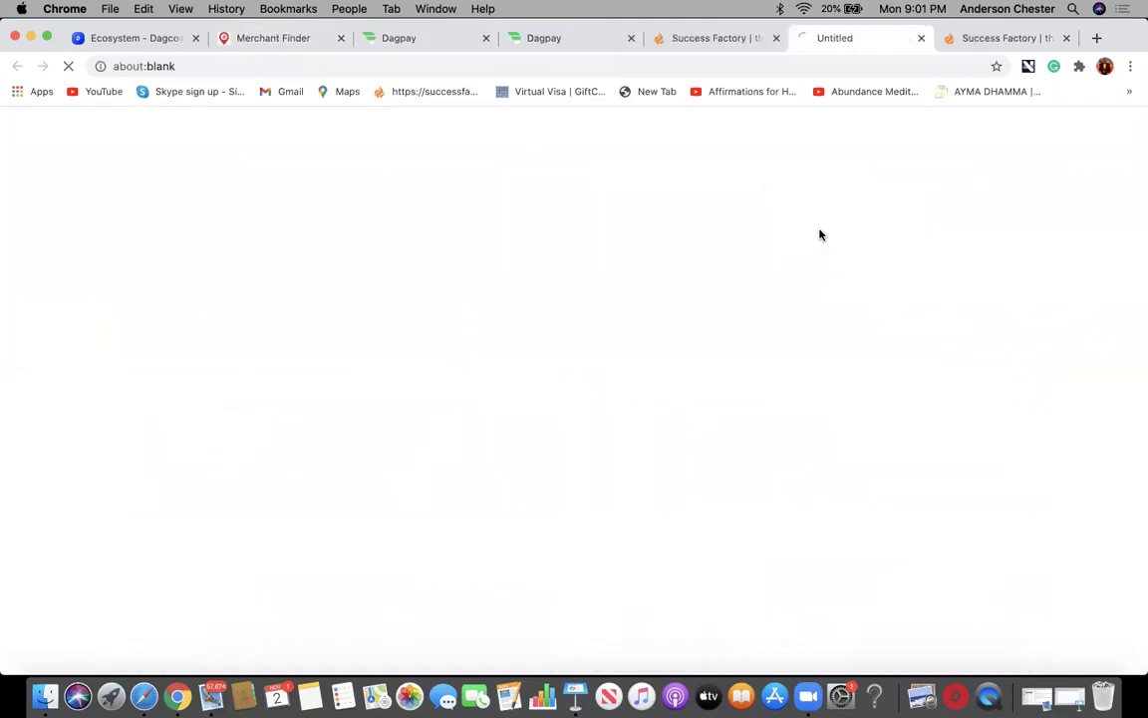